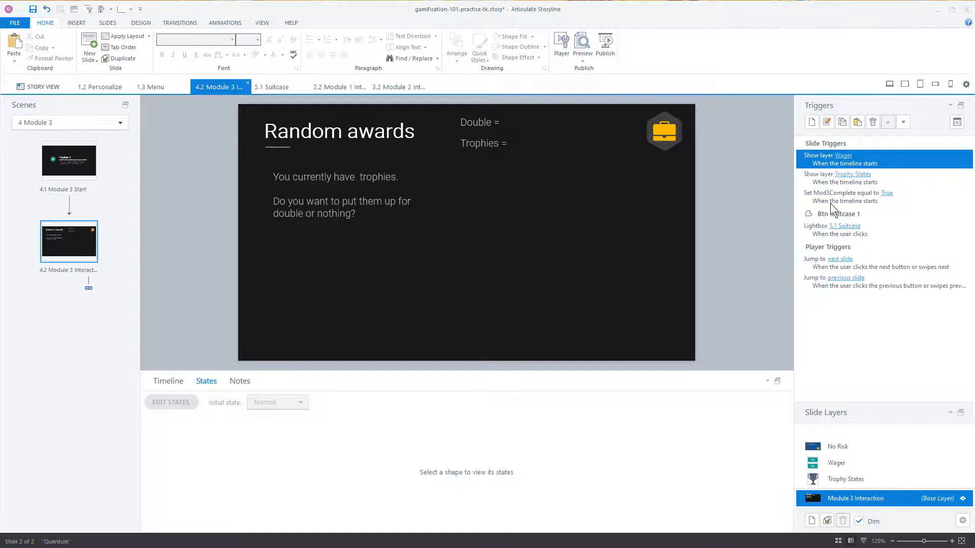
click(837, 465)
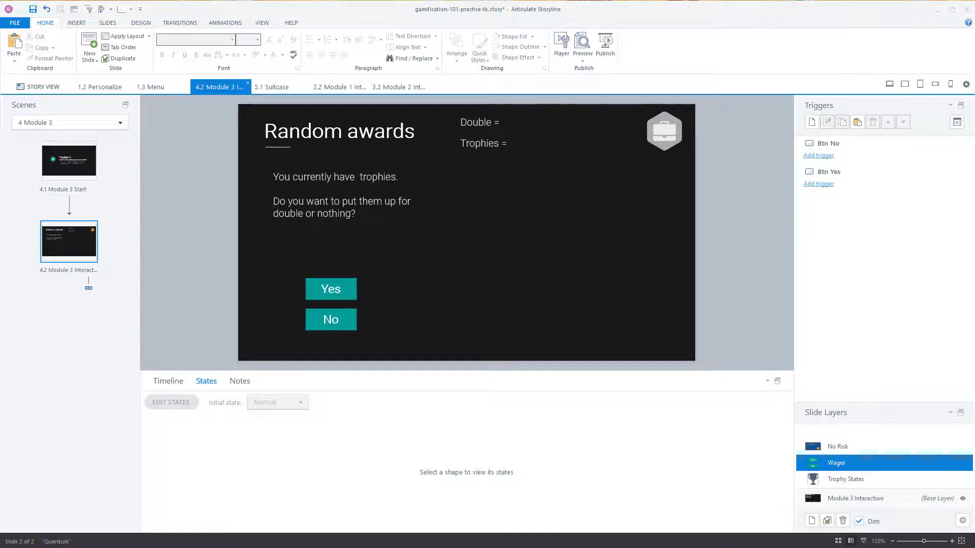
click(811, 123)
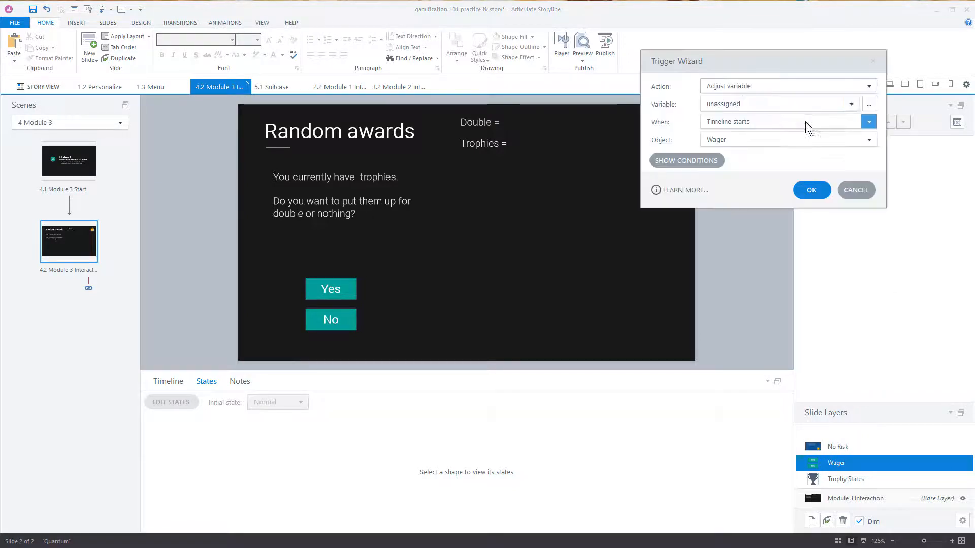
click(722, 87)
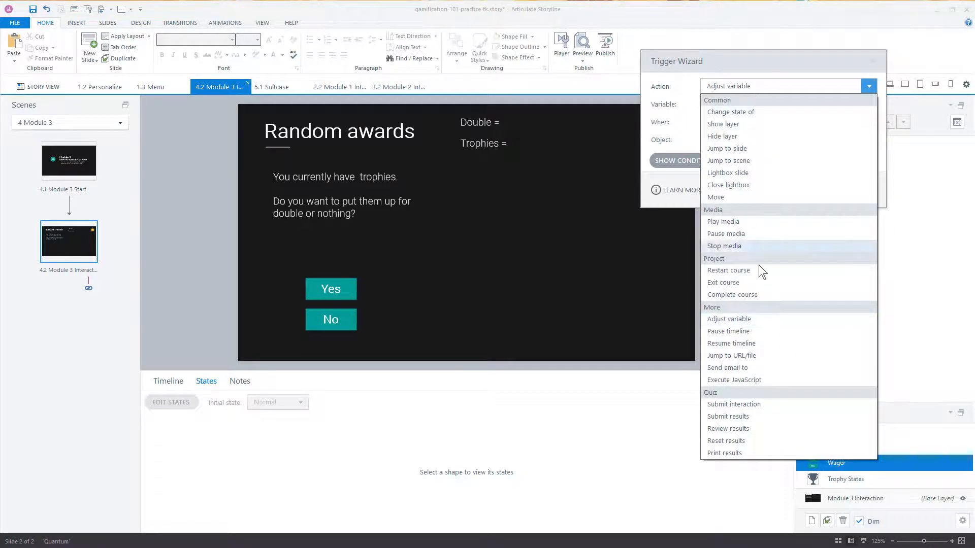
click(874, 60)
Create a number variable named RandomDouble with a random default value between 0 and 25.
click(957, 122)
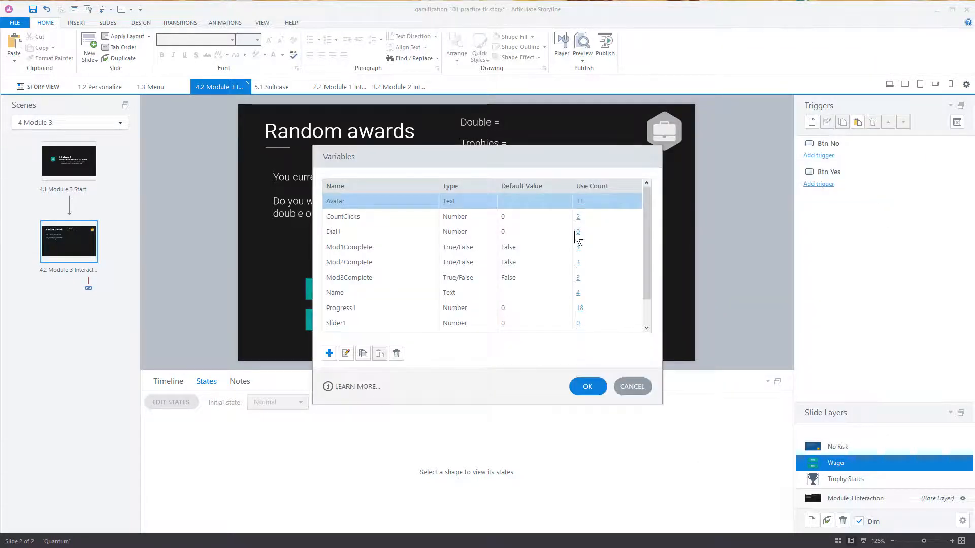
click(329, 353)
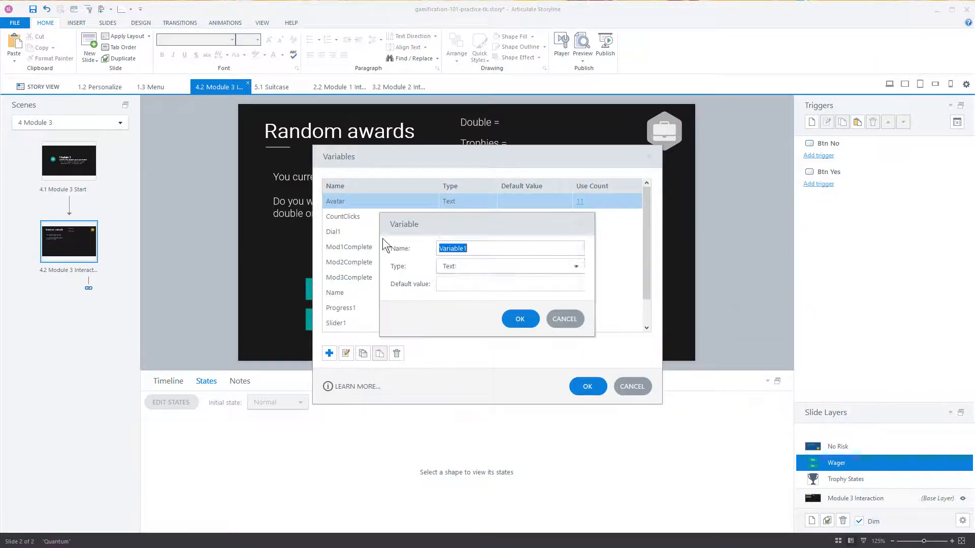
text(Rand)
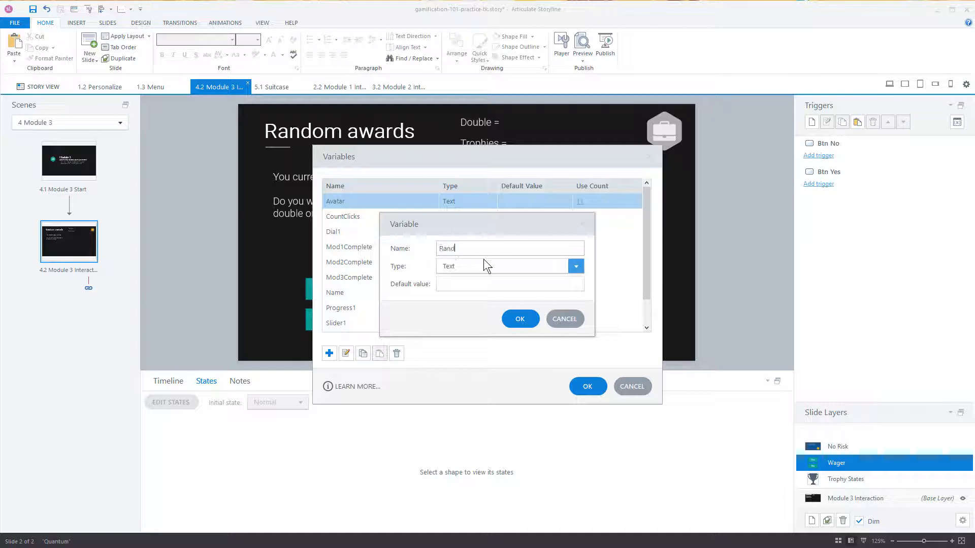
text(omDouble)
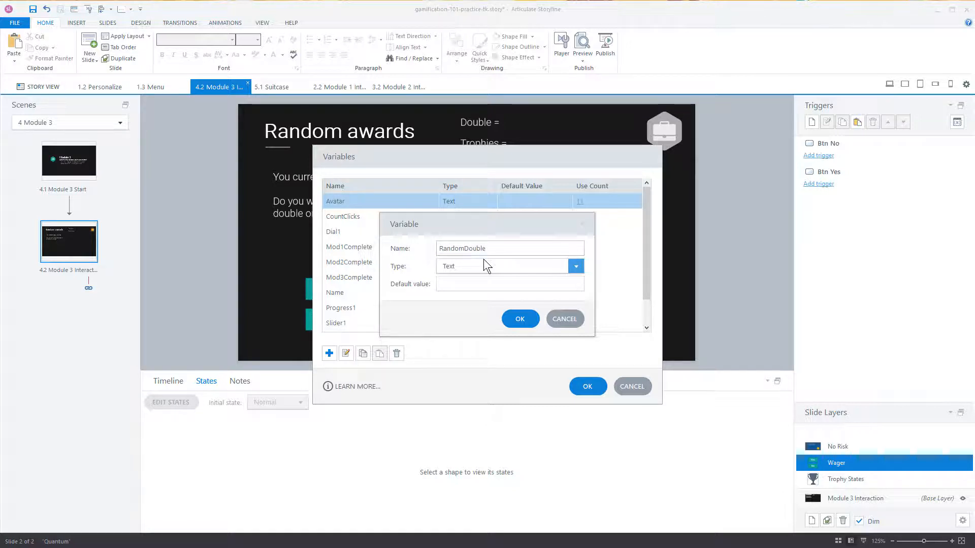
click(470, 265)
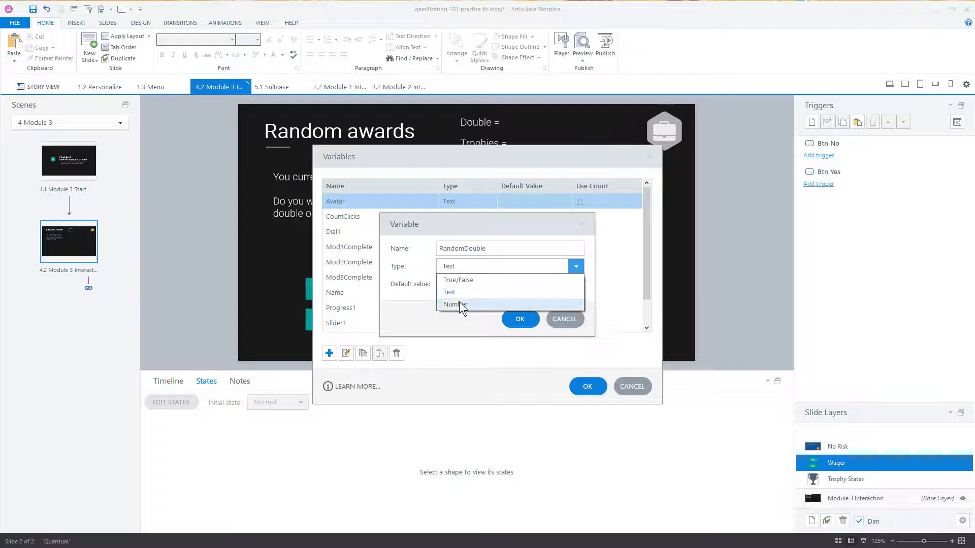
click(457, 304)
click(479, 285)
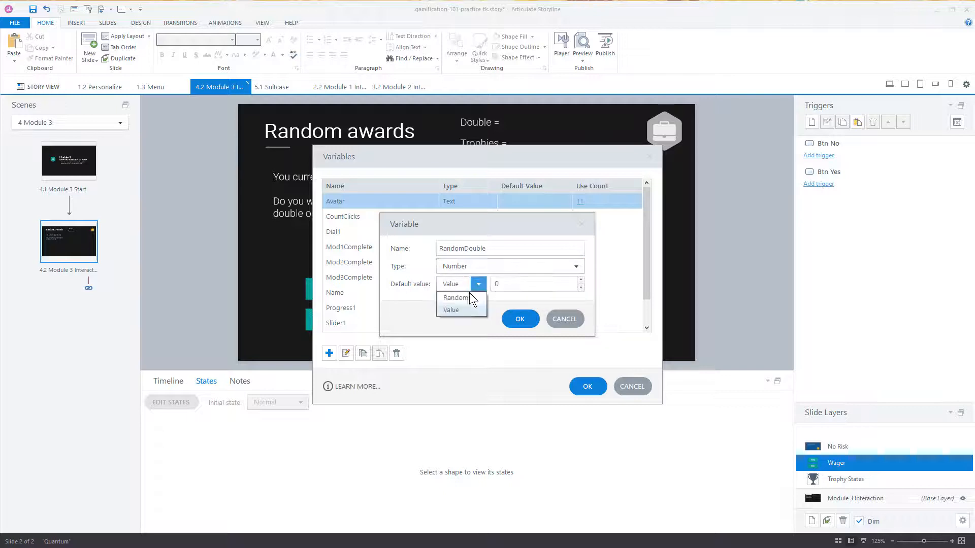
click(450, 299)
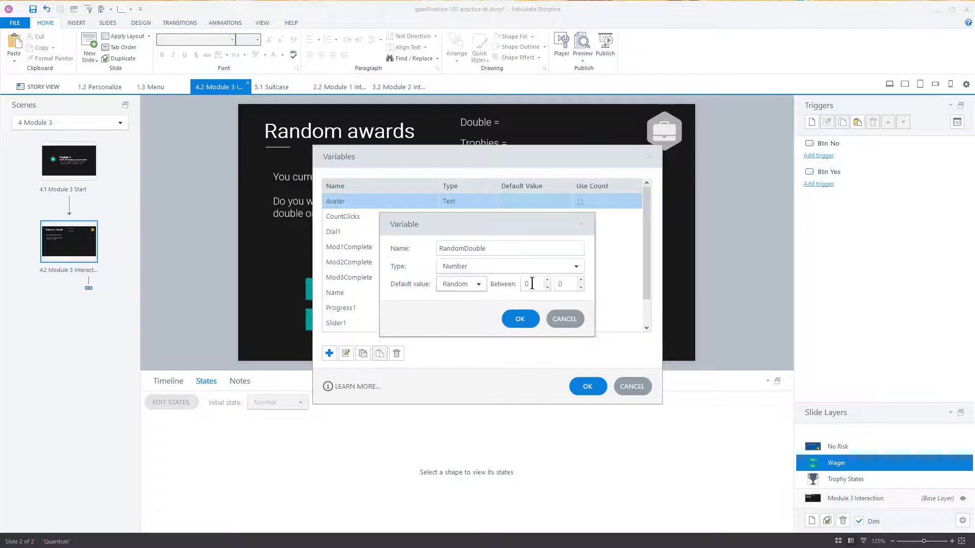
click(565, 283)
text(25)
click(519, 319)
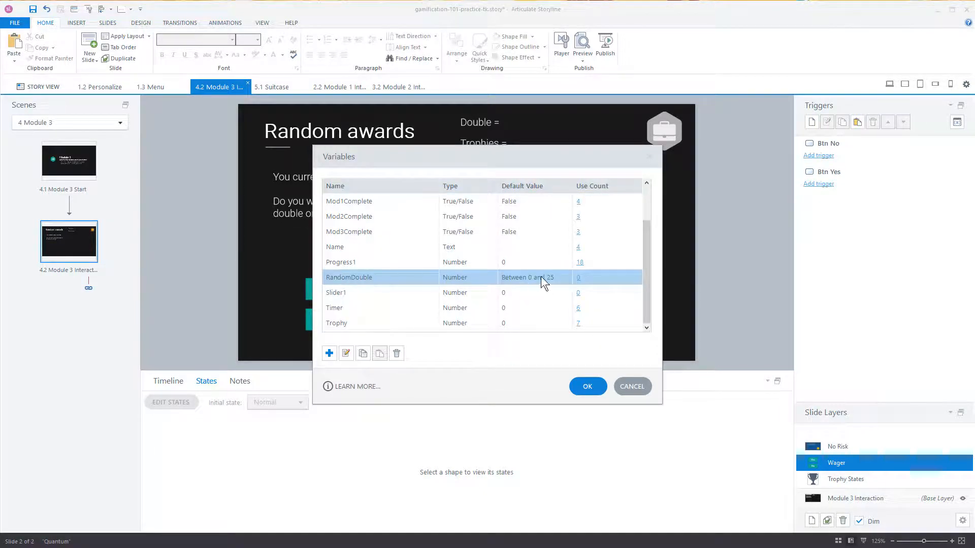
click(586, 388)
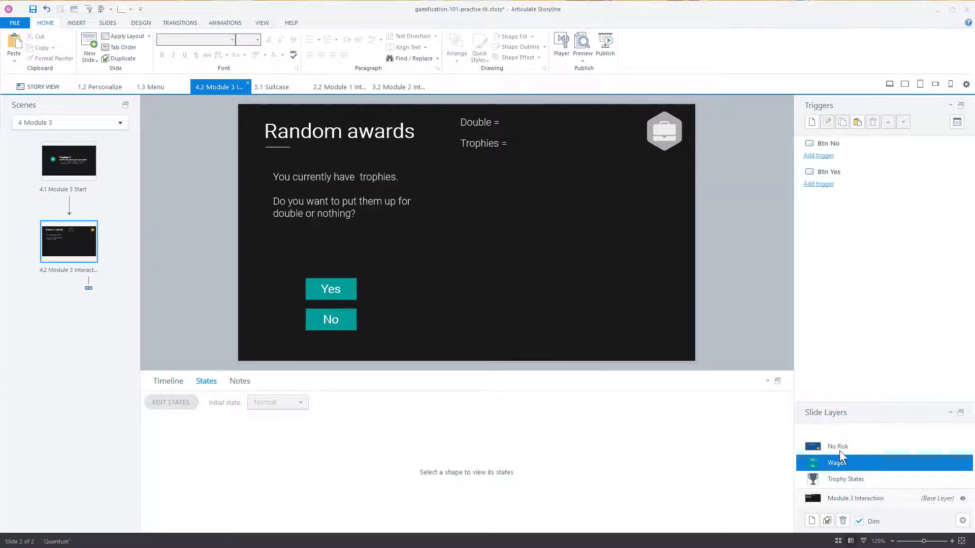
Move the "Double =" text box from the Module 3 Interaction base layer to the Wager layer.
click(854, 497)
click(501, 128)
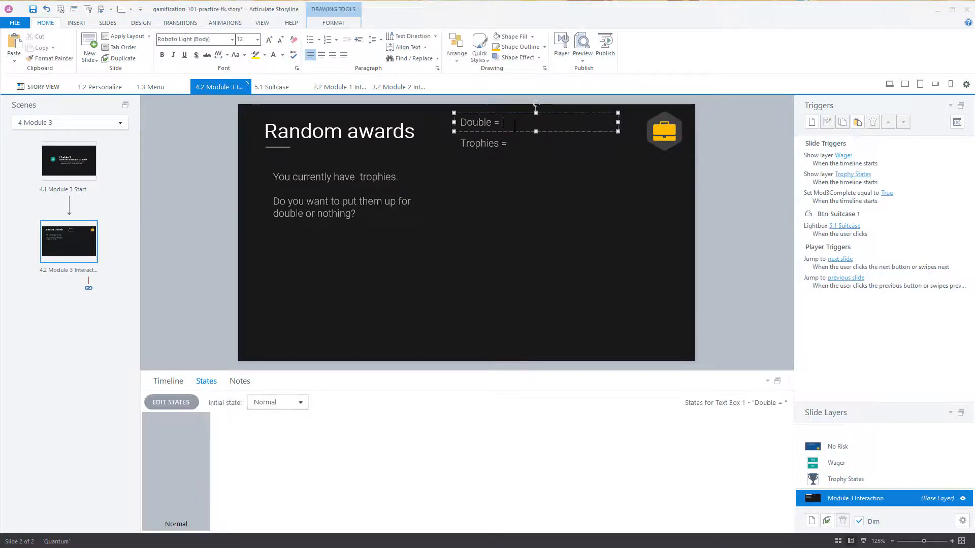
click(487, 113)
key(Delete)
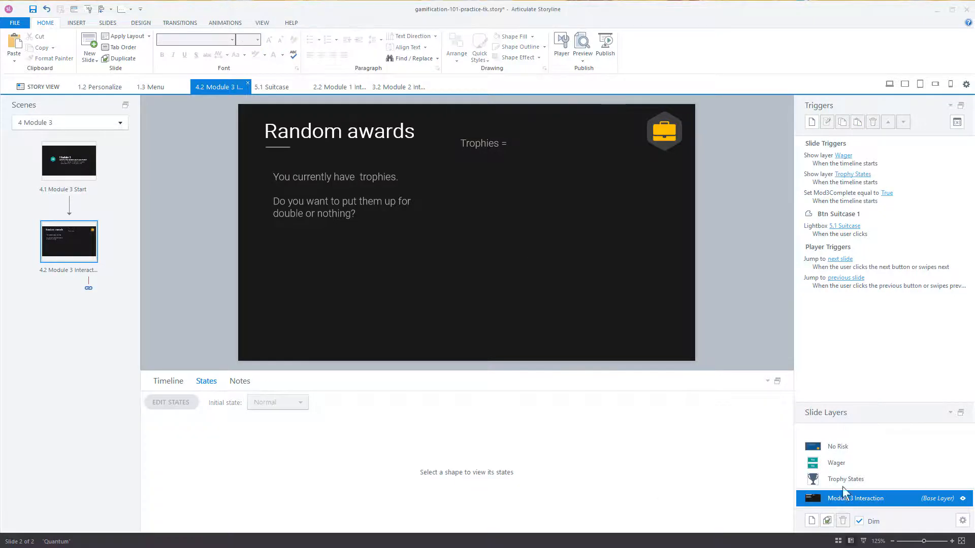
click(840, 466)
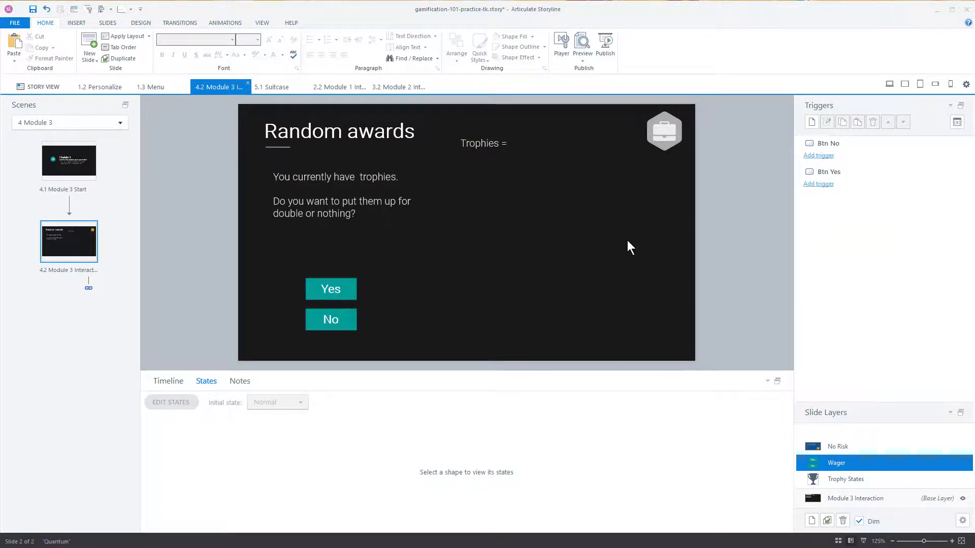
key(ctrl+z)
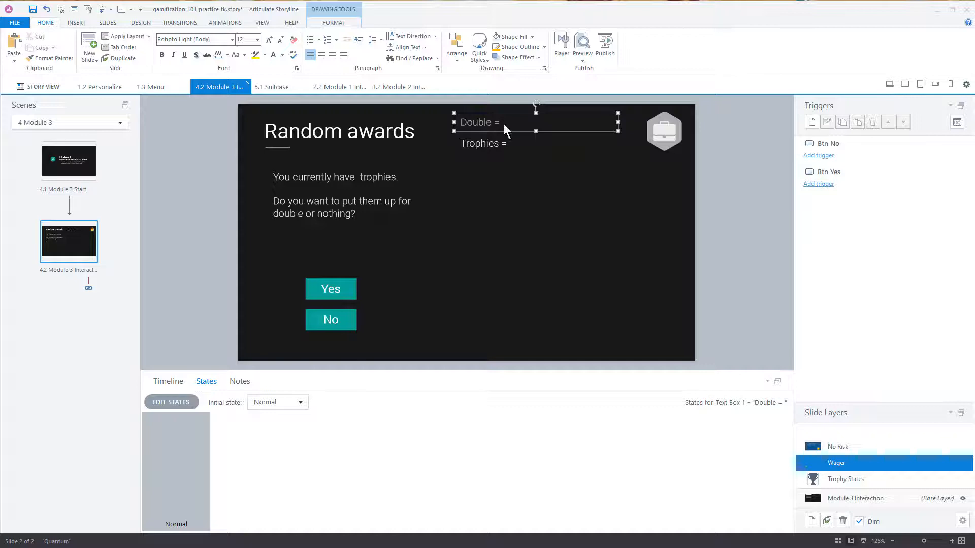
Insert a reference to the RandomDouble variable after "Double =" in the text box on the Wager layer.
click(77, 22)
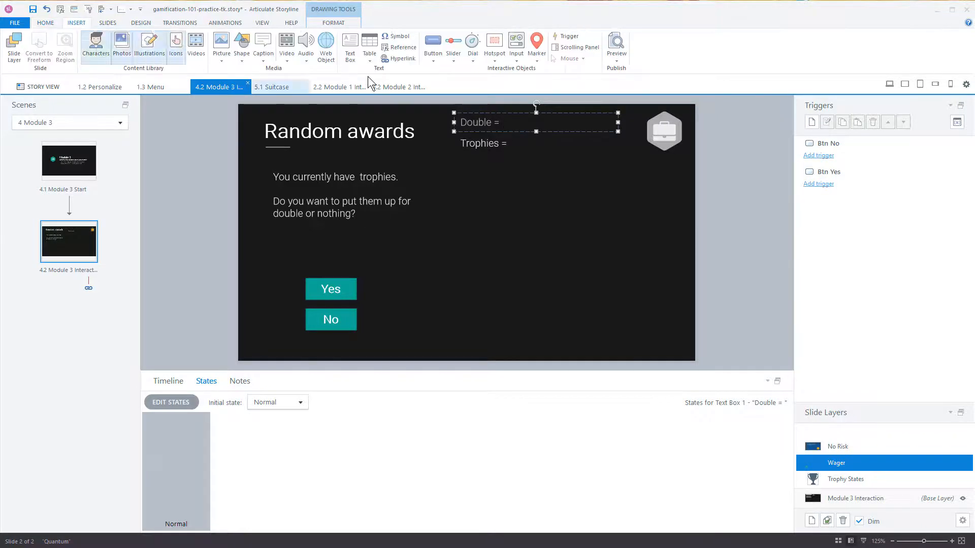
click(397, 48)
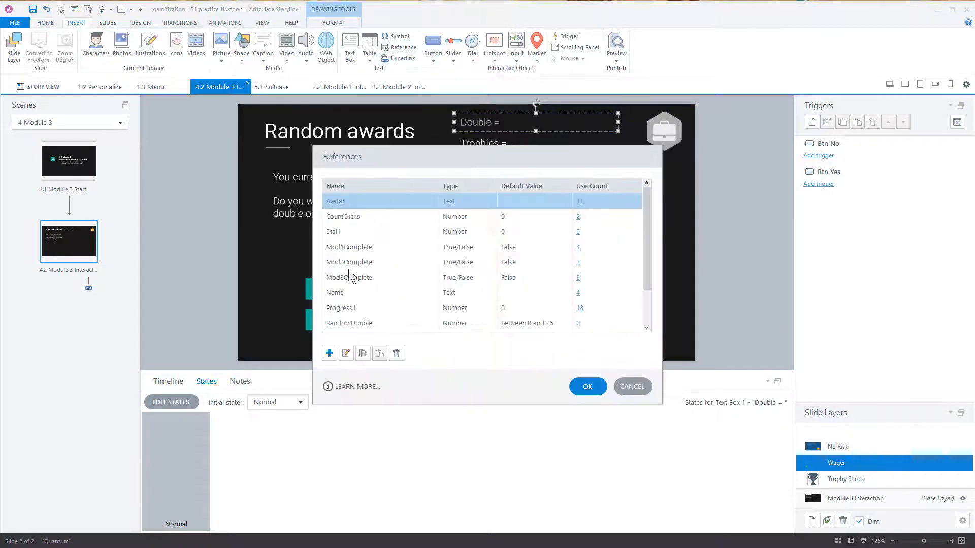
click(362, 324)
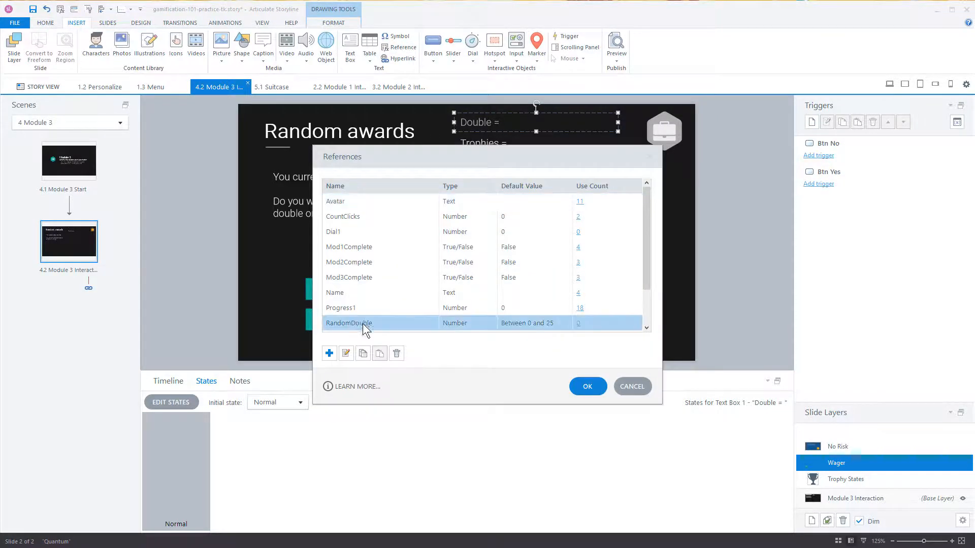
click(580, 382)
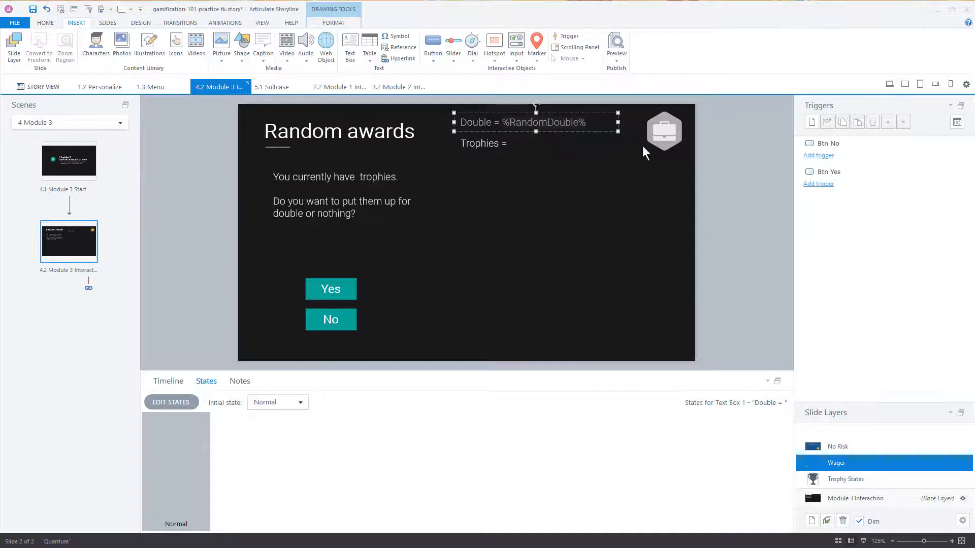
Preview and replay the slide, then preview it afresh to compare the random Double value, closing each preview.
click(617, 61)
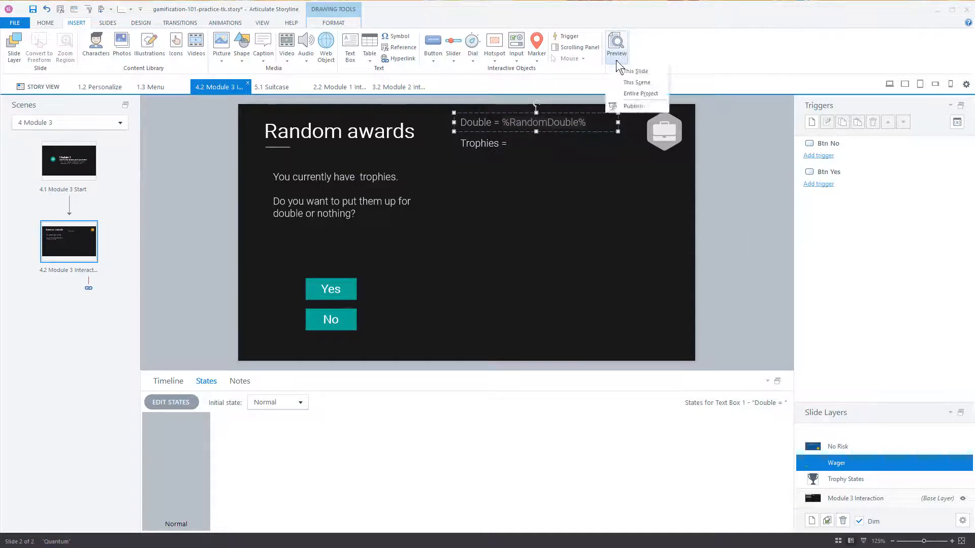
click(621, 68)
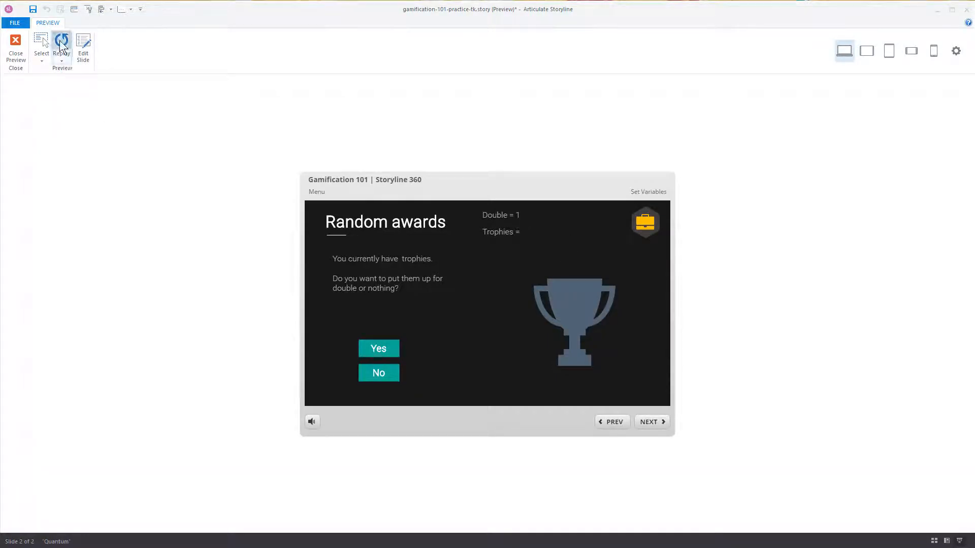
click(62, 61)
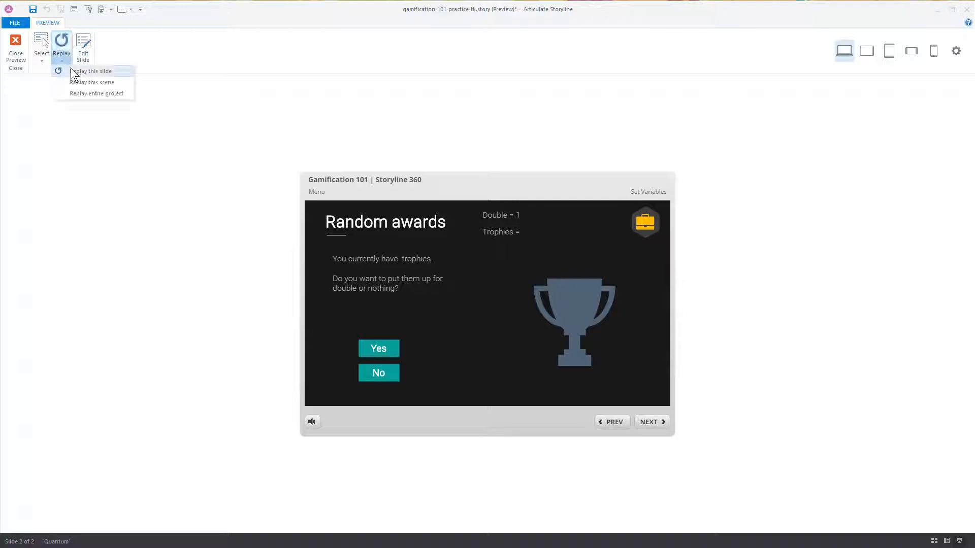
click(84, 71)
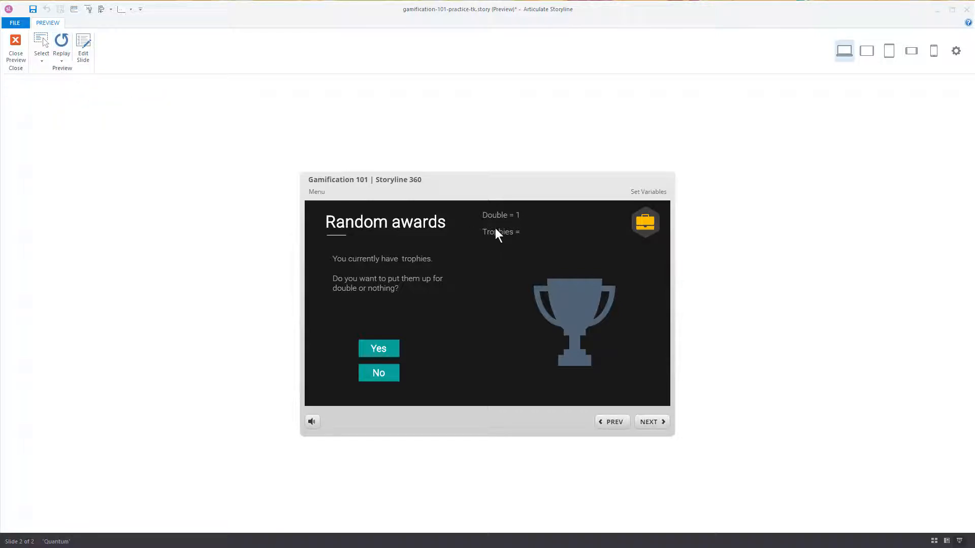
click(15, 45)
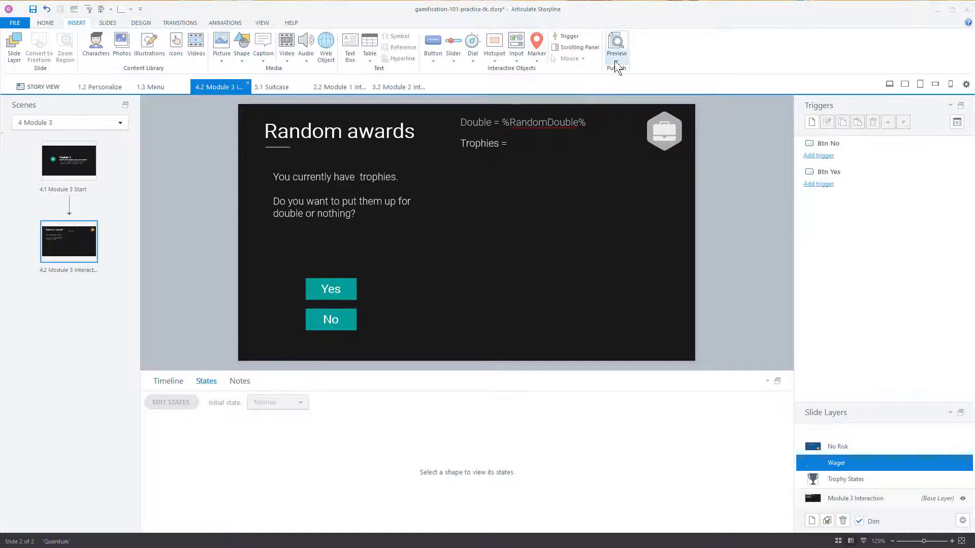
click(614, 60)
click(627, 71)
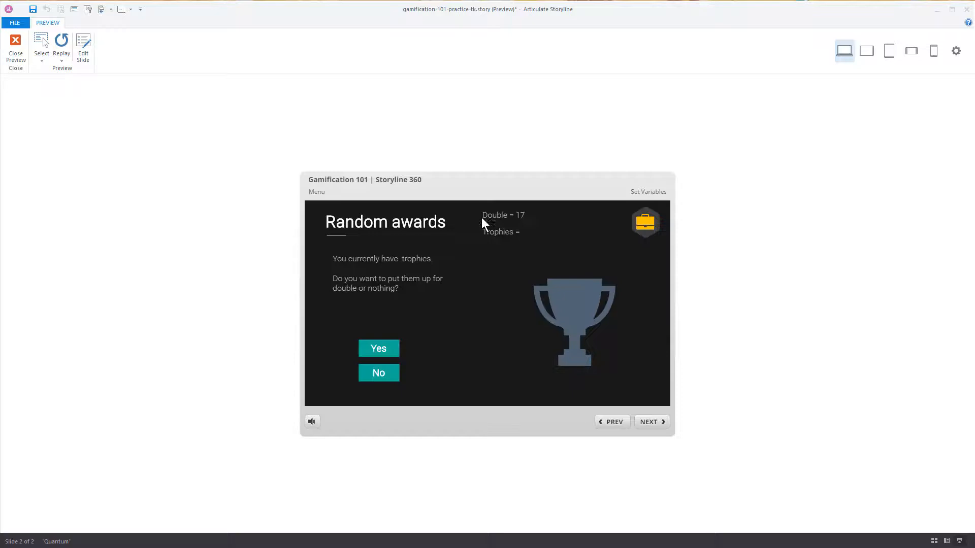
click(16, 47)
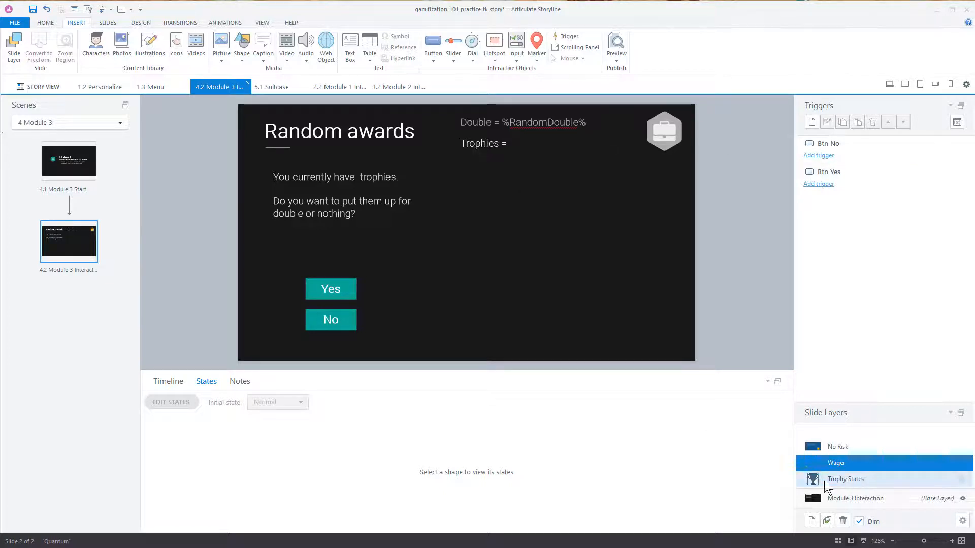
Insert a reference to the Trophy variable after "Trophies =" in the text box on the base layer.
click(842, 497)
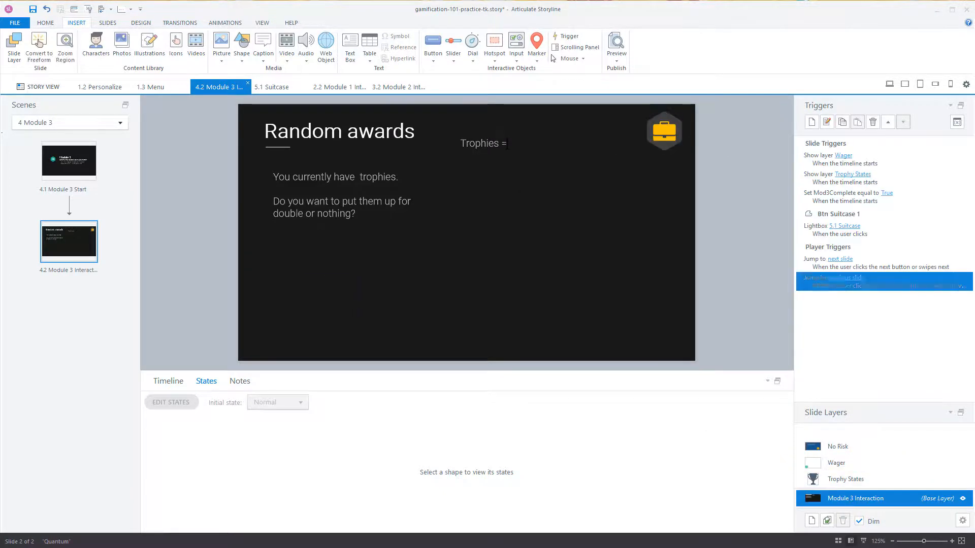
click(521, 146)
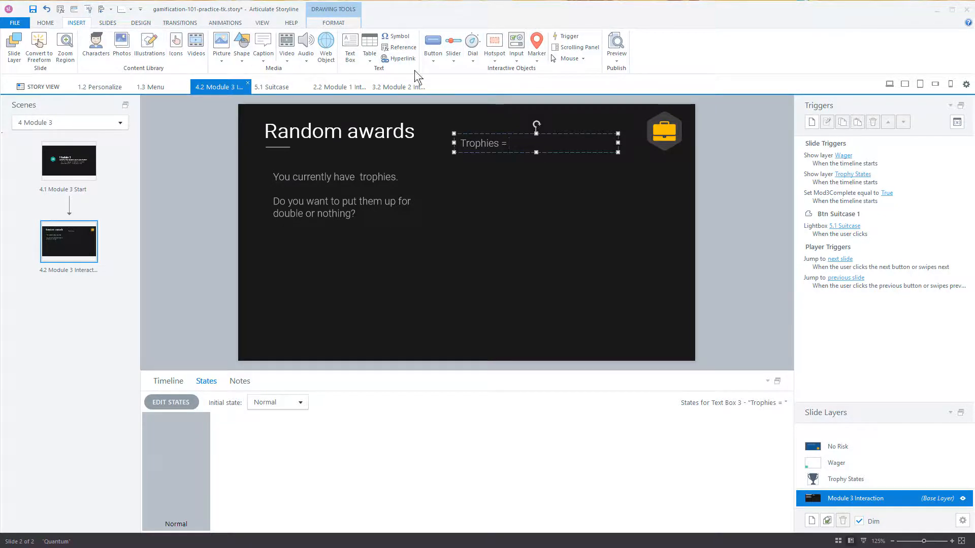
click(401, 47)
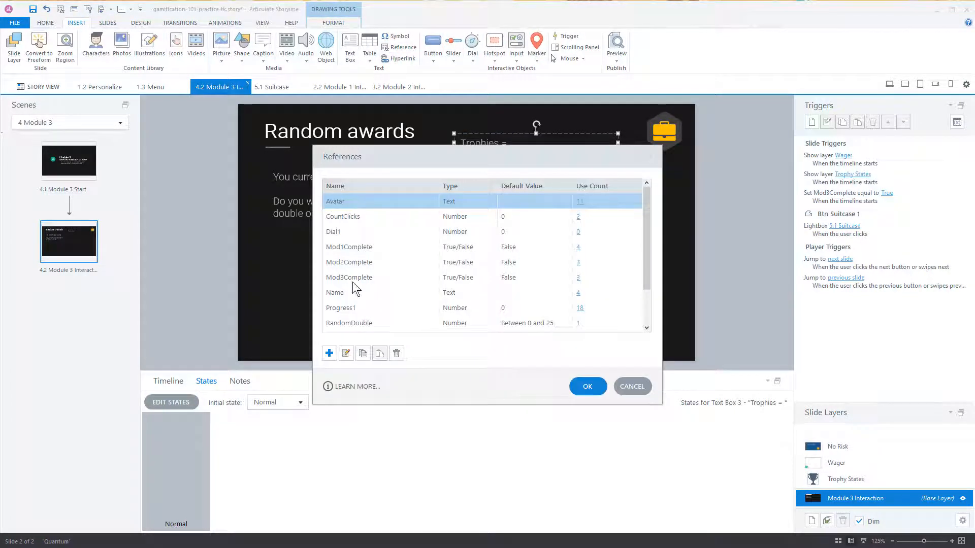
scroll(370, 276, down, 1)
click(331, 324)
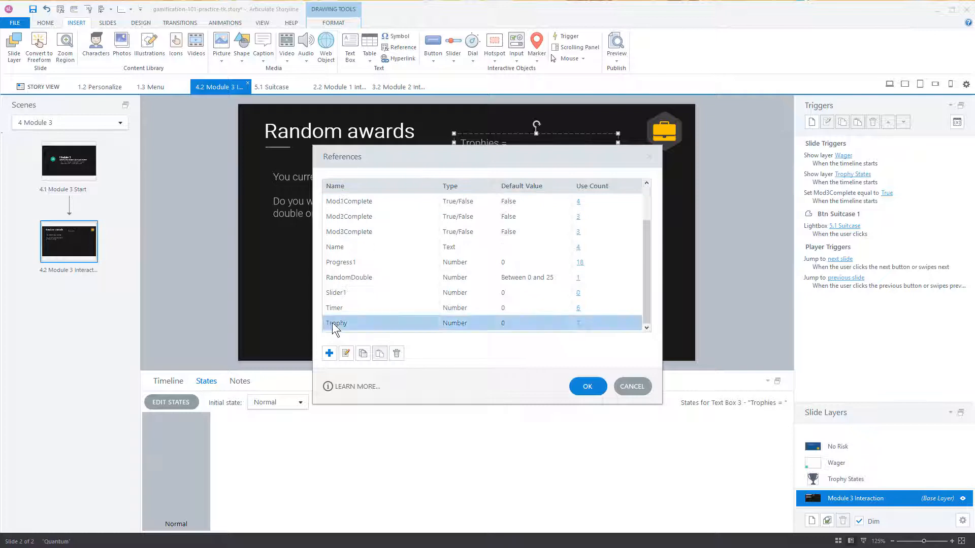
click(589, 389)
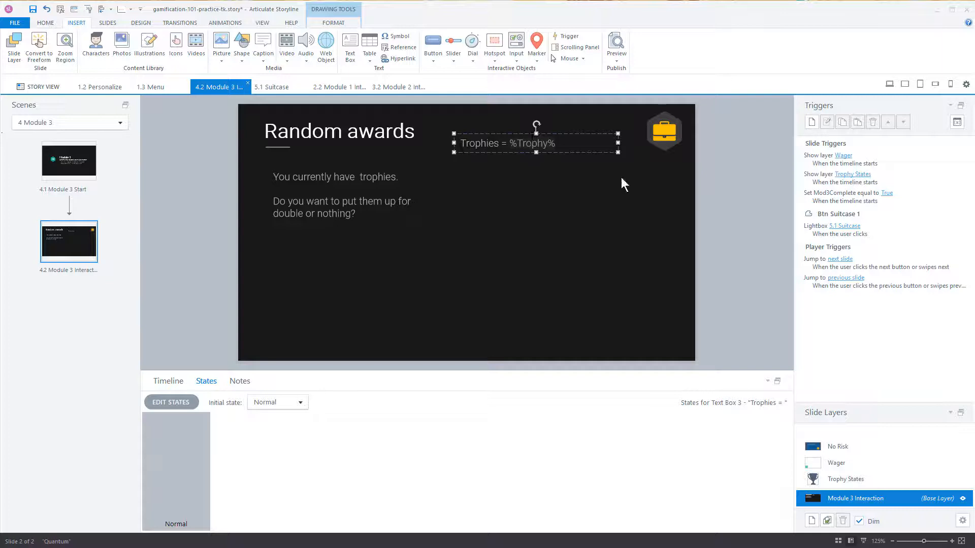
click(714, 171)
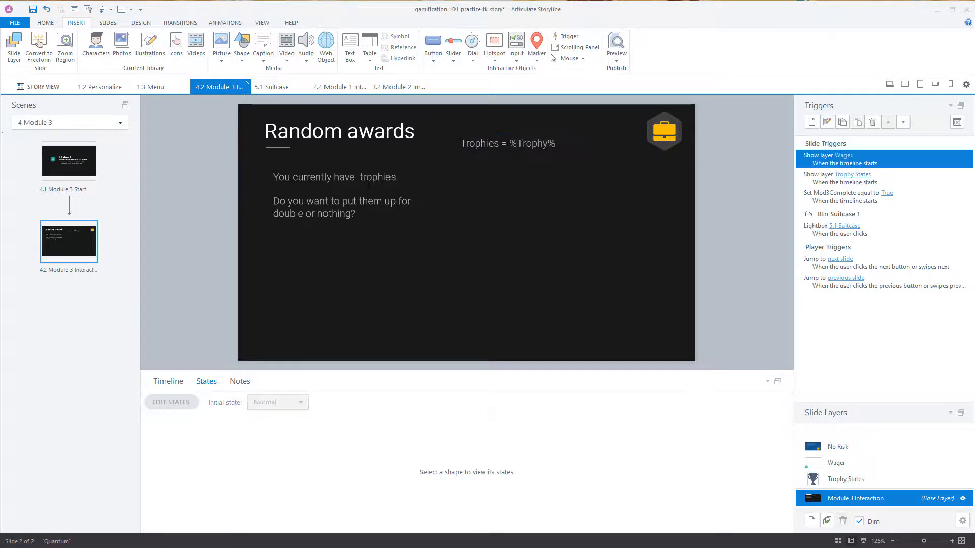
Insert a reference to the Trophy variable before "trophies" in the "You currently have" text on the base layer, with a space after it.
click(360, 181)
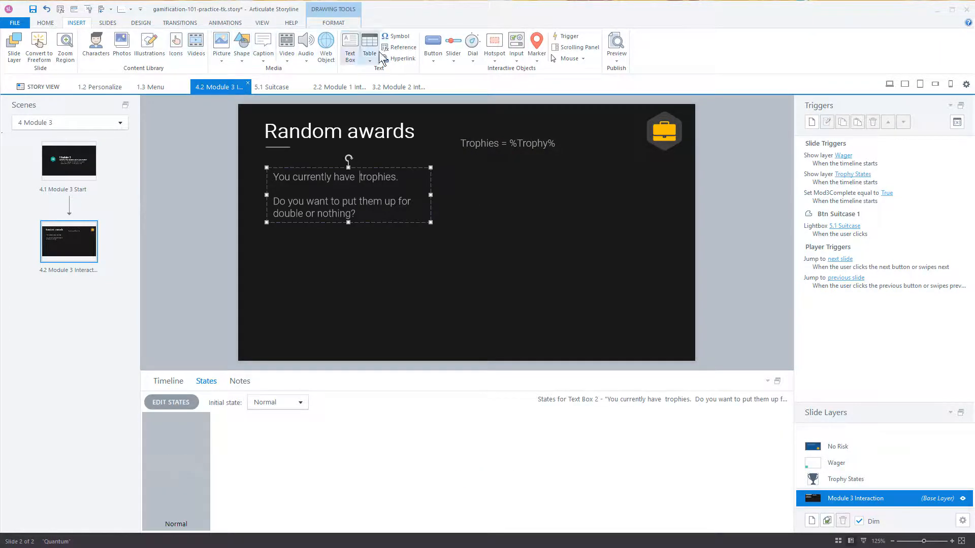
click(401, 49)
scroll(470, 290, down, 1)
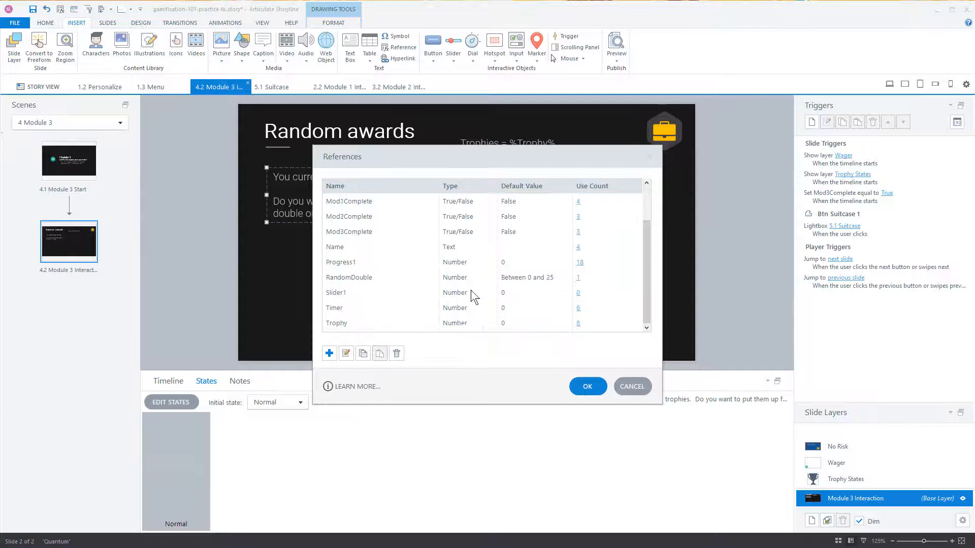
click(458, 324)
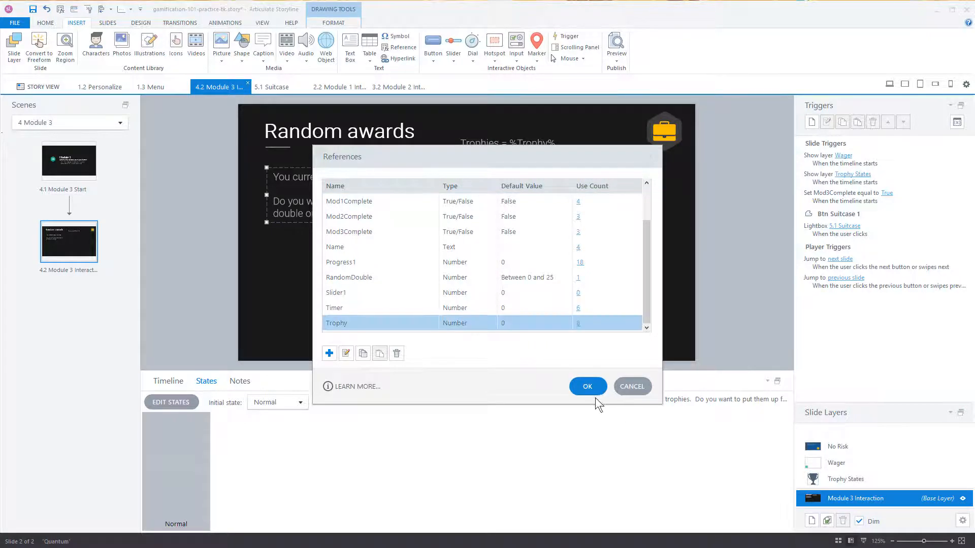
click(586, 388)
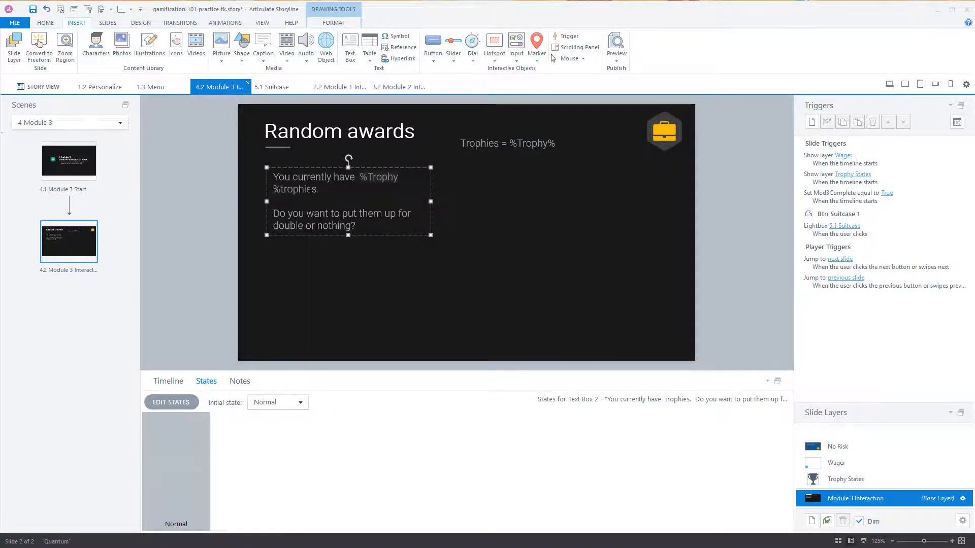
click(281, 187)
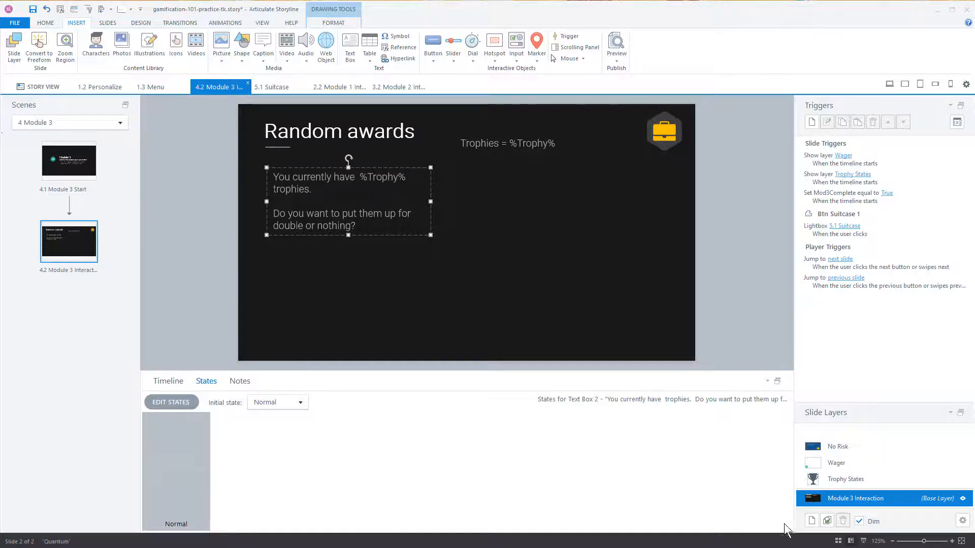
On the Wager layer, add a trigger to Btn No that shows the No Risk layer when the user clicks it.
click(837, 467)
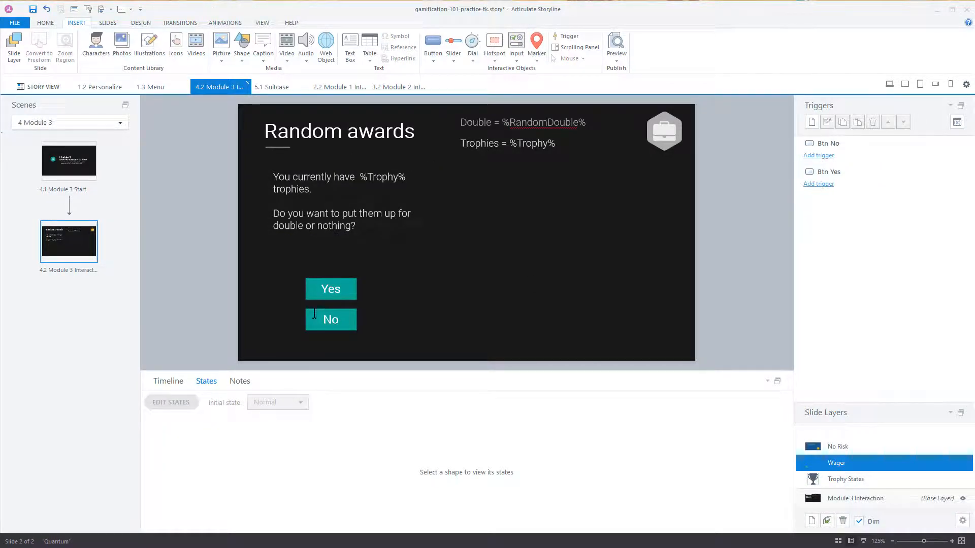
click(826, 155)
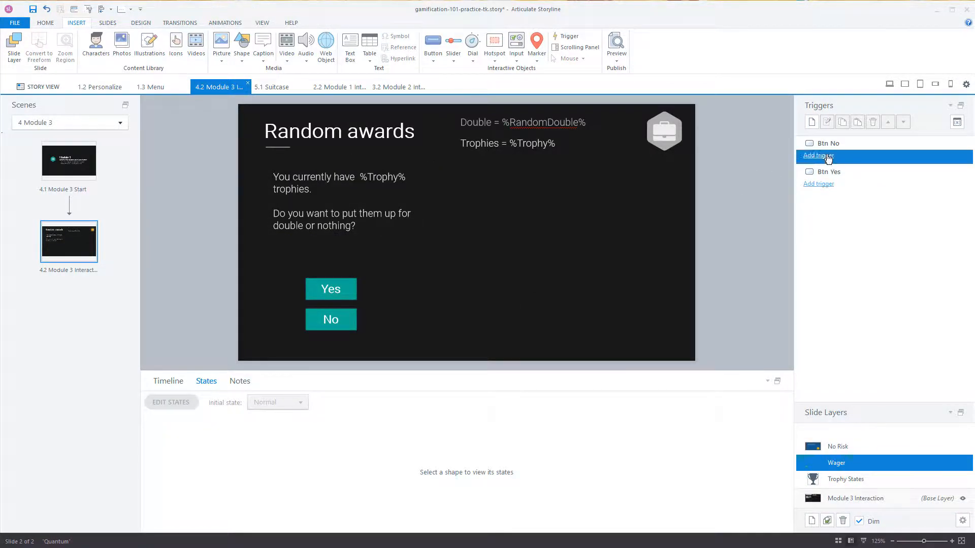
click(730, 90)
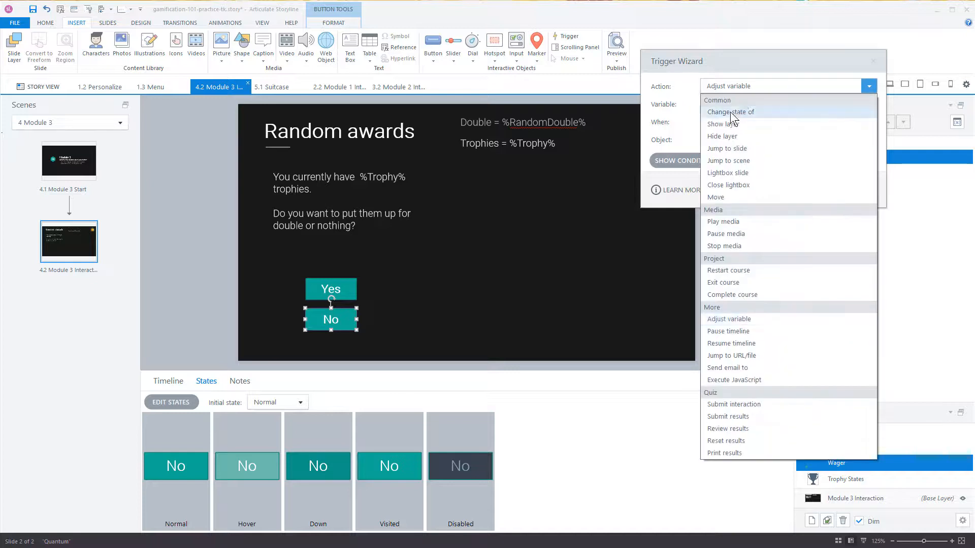
click(729, 122)
click(735, 104)
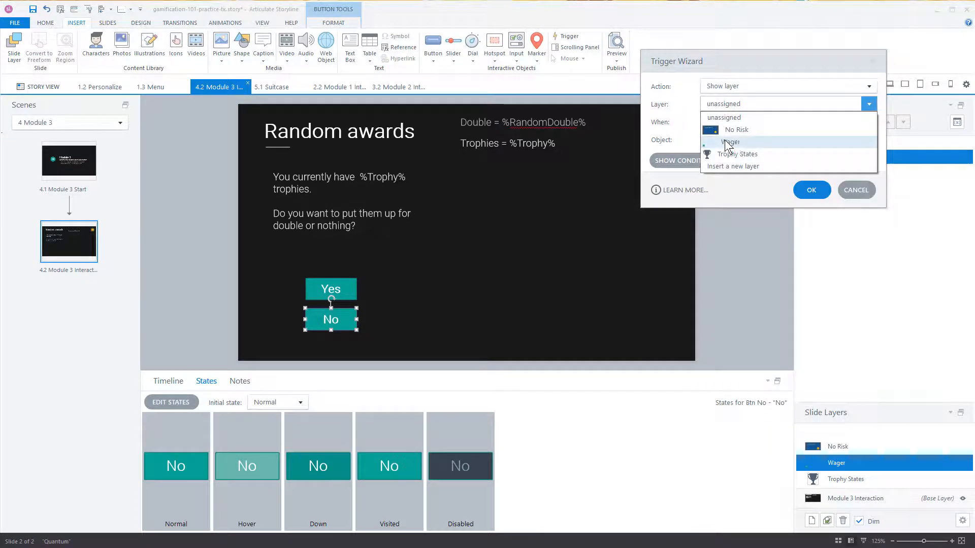
click(720, 129)
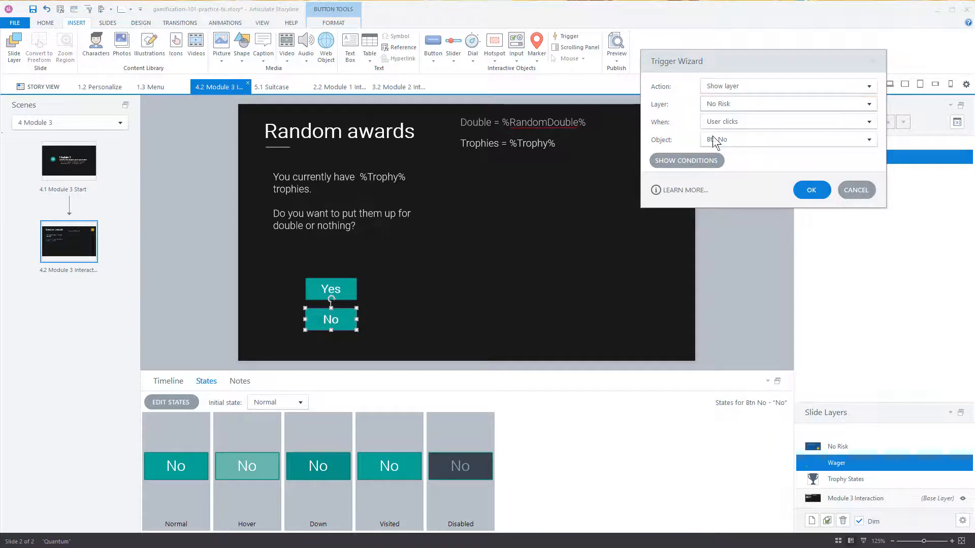
click(818, 192)
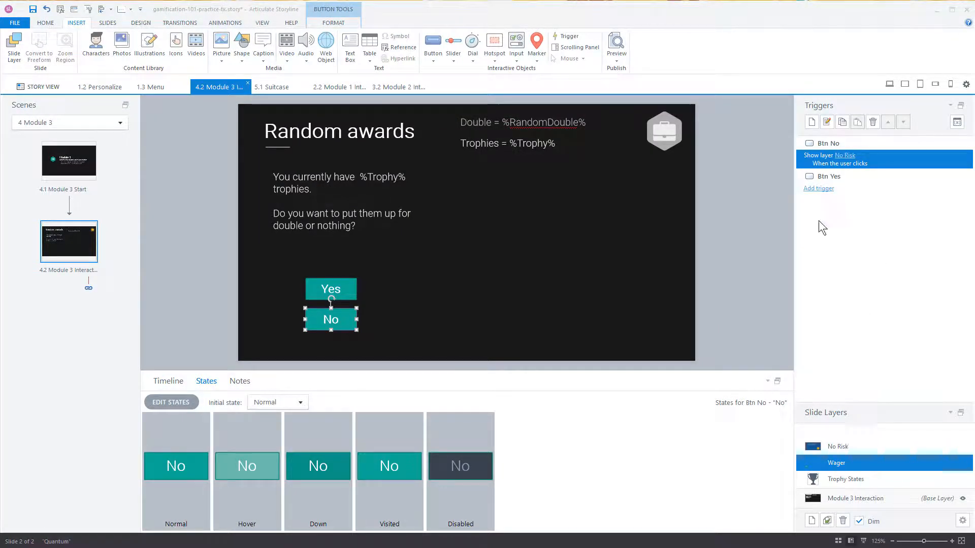
Add a trigger to Btn Yes that assigns RandomDouble a random number between 0 and 25 when the user clicks it.
click(819, 190)
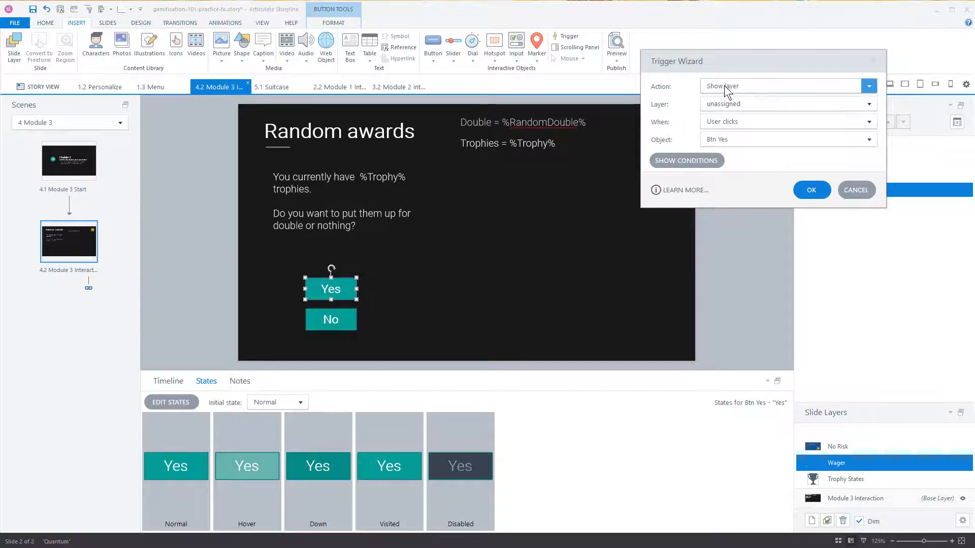
click(724, 86)
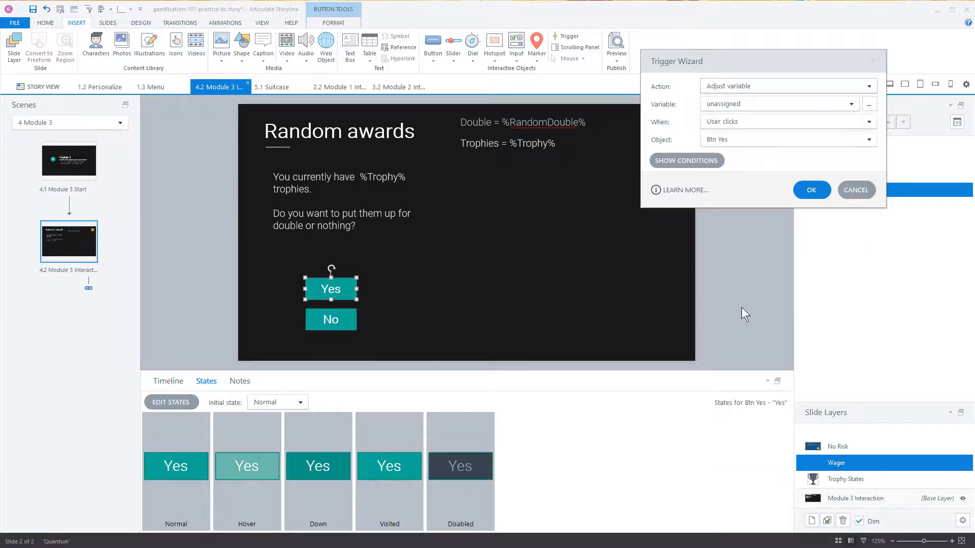
click(731, 105)
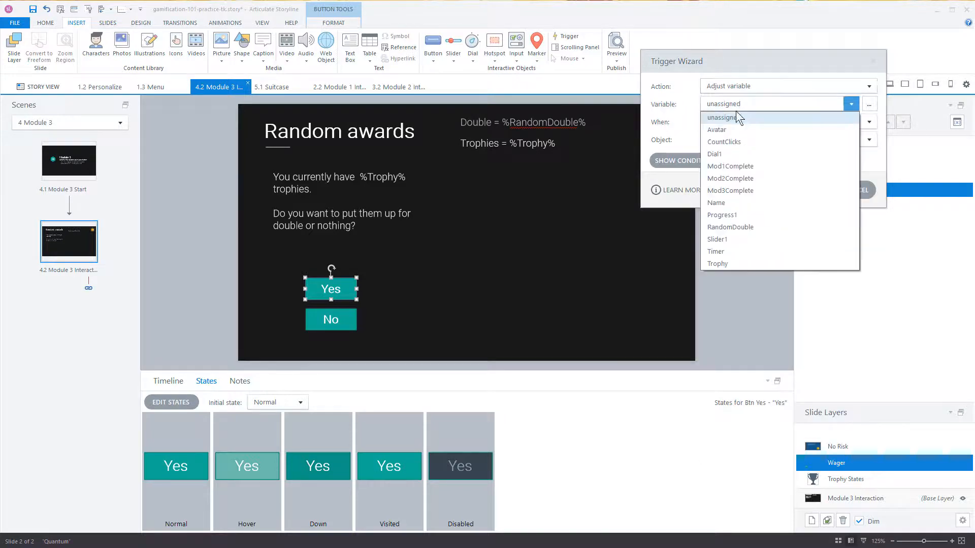
click(724, 228)
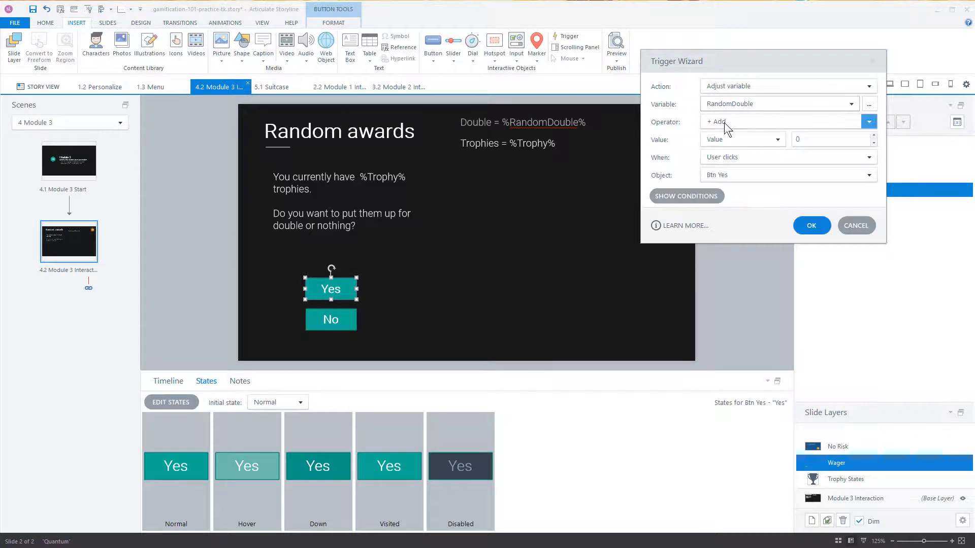
click(724, 123)
click(726, 182)
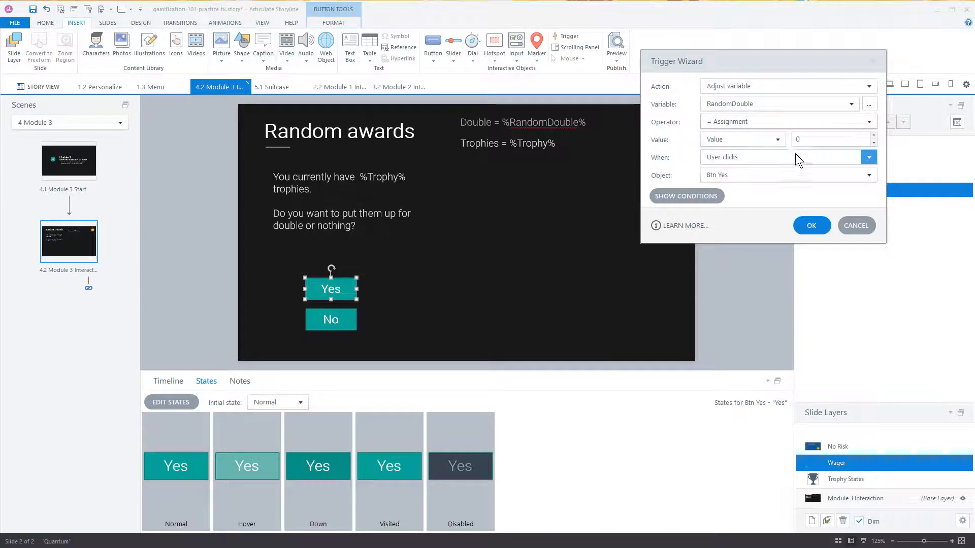
click(777, 139)
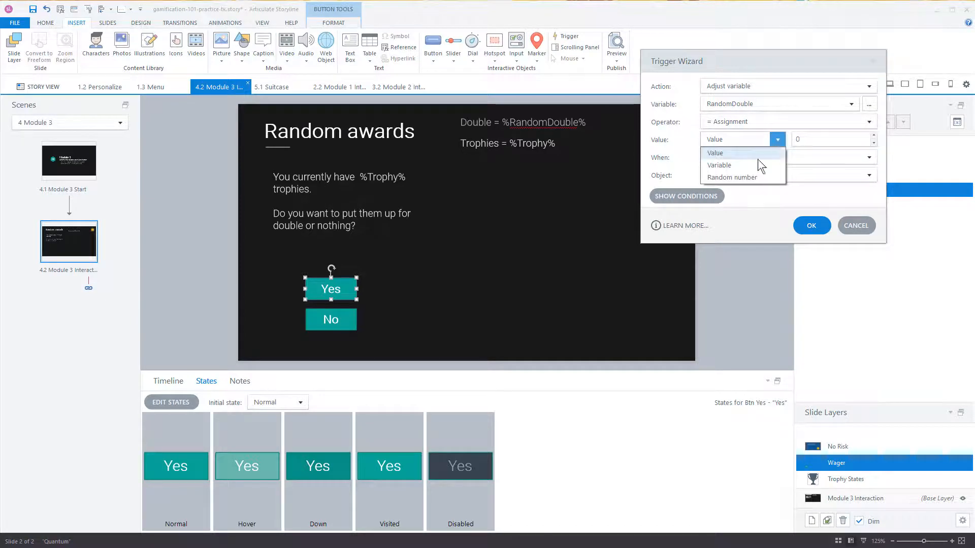
click(742, 176)
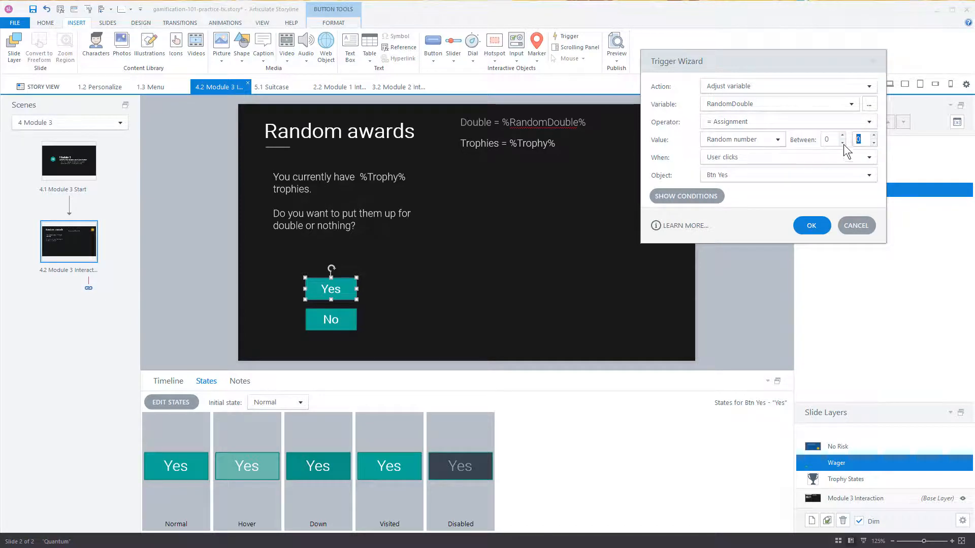
text(25)
click(811, 226)
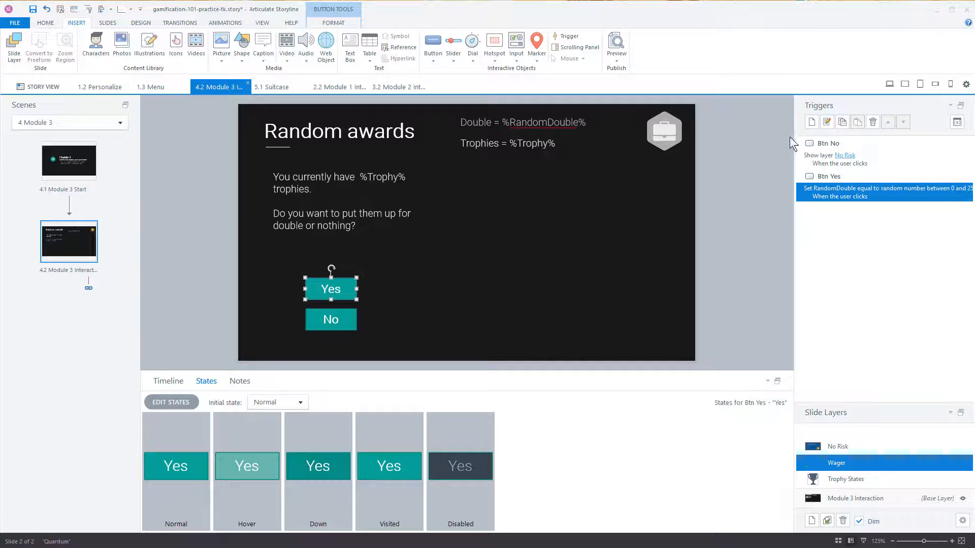
Set up a second click trigger for Btn Yes that multiplies the Trophy variable by the value 2.
click(814, 123)
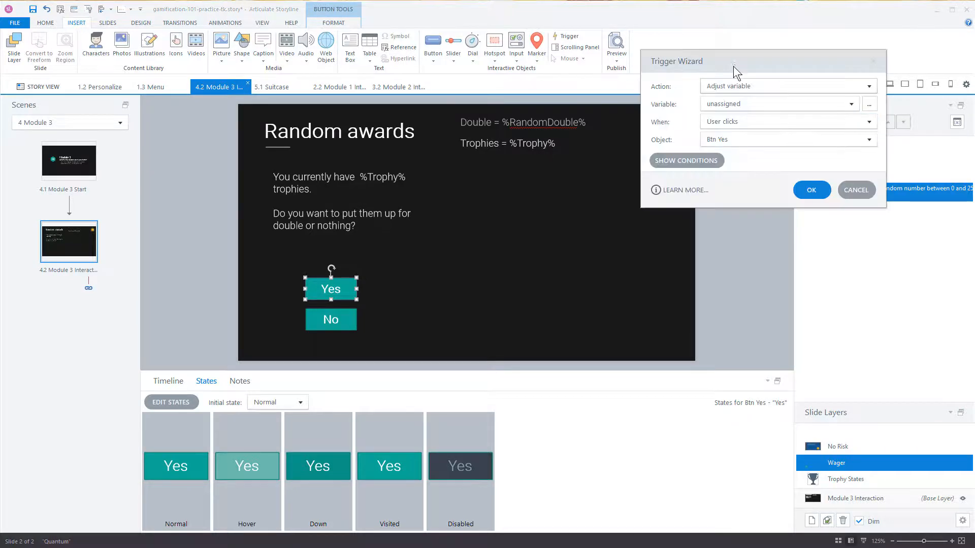
drag(733, 59, 684, 60)
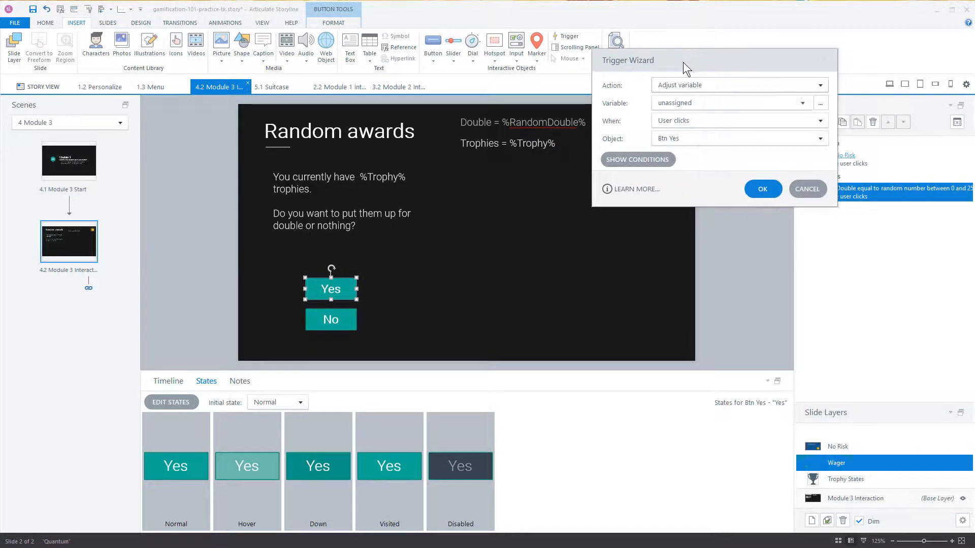
click(671, 104)
click(670, 260)
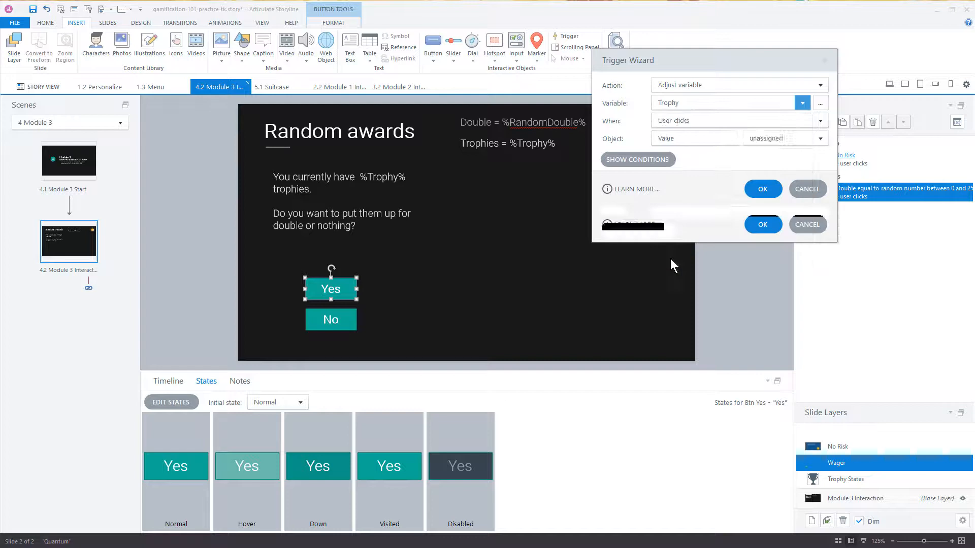
click(662, 120)
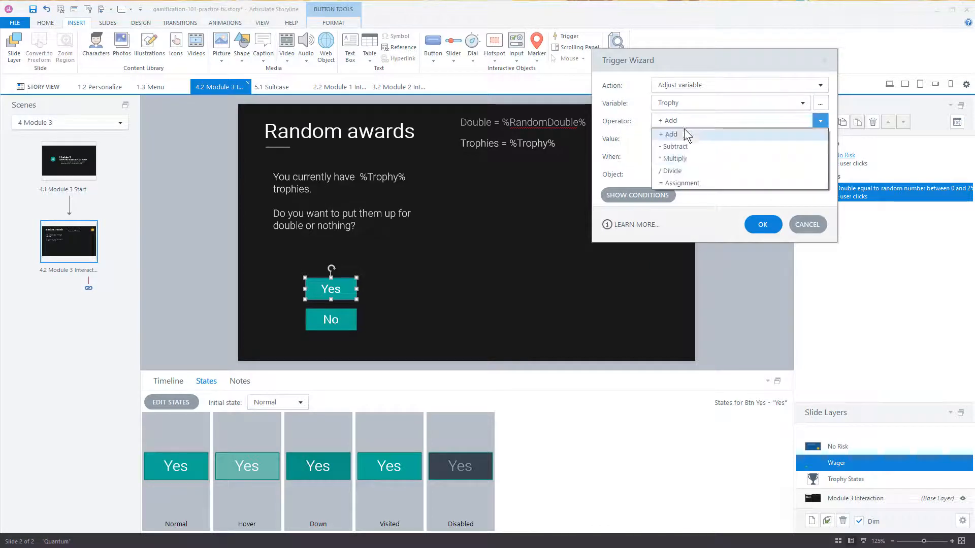
click(674, 159)
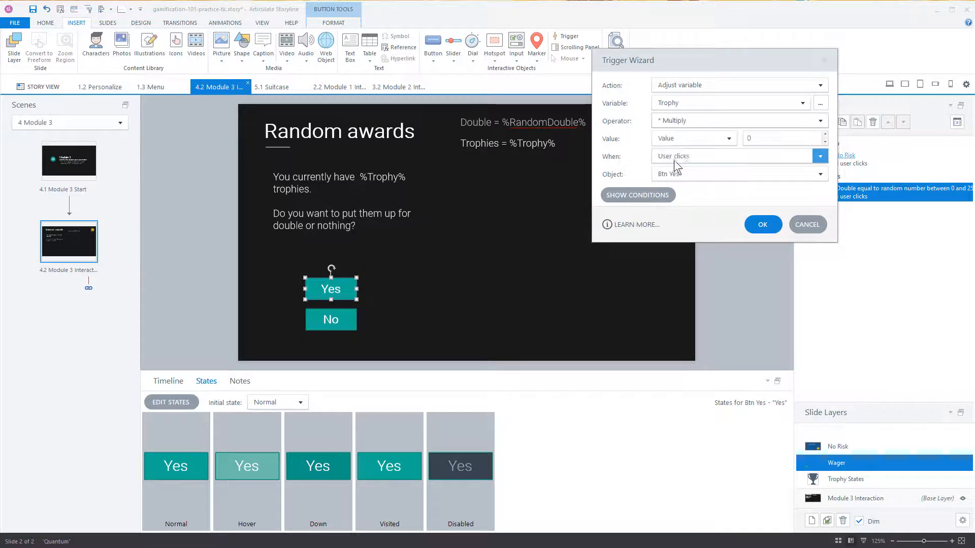
click(750, 138)
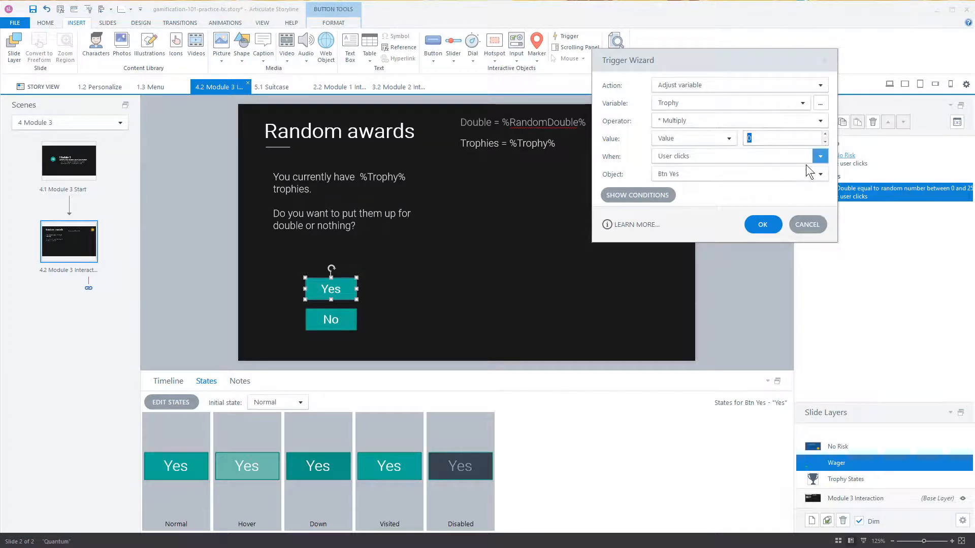
text(2)
Add a condition to the multiply trigger so it runs only if RandomDouble is less than or equal to the Trophy variable, and save it.
click(660, 197)
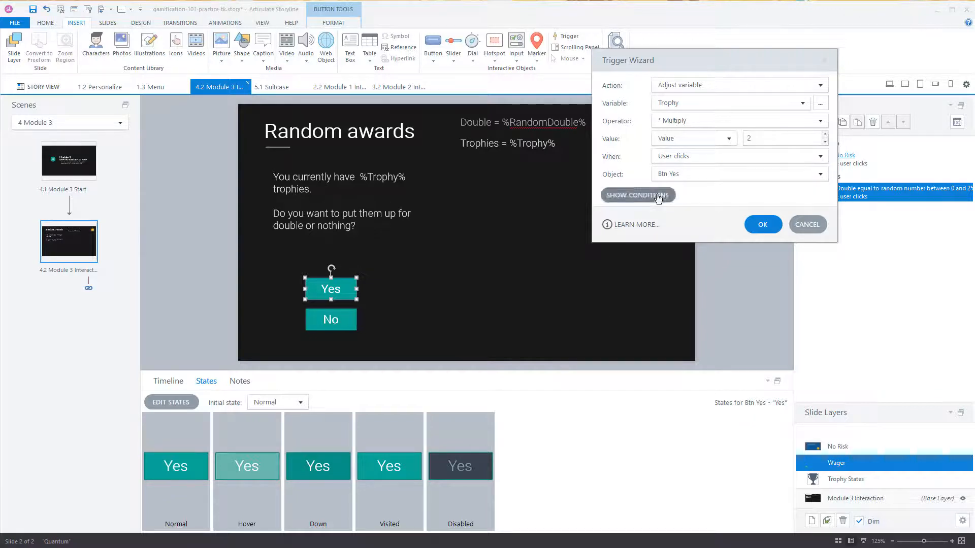
click(785, 267)
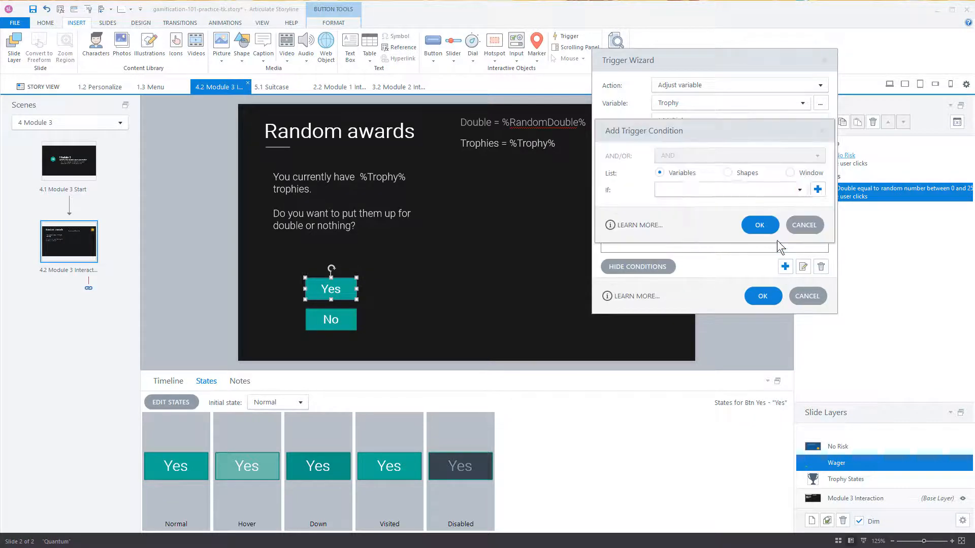
click(686, 190)
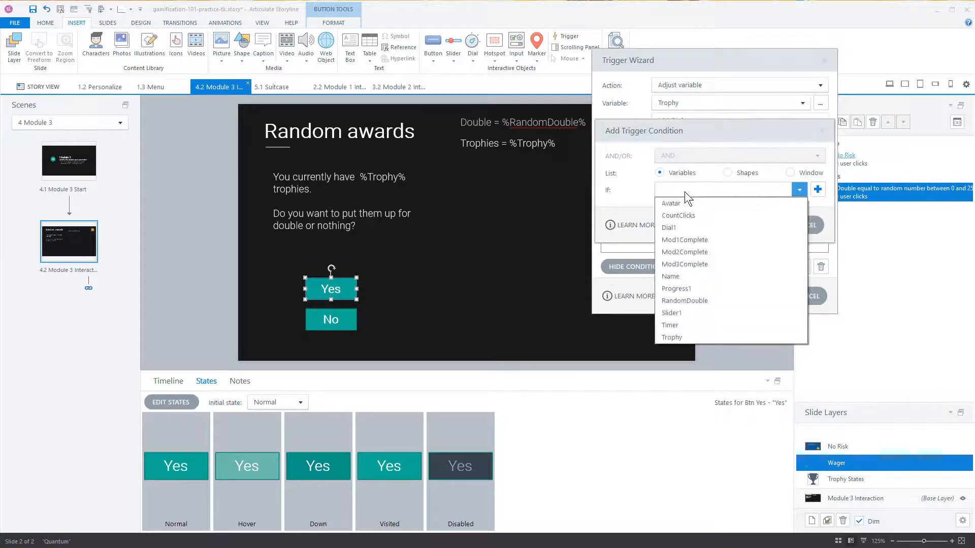
click(696, 301)
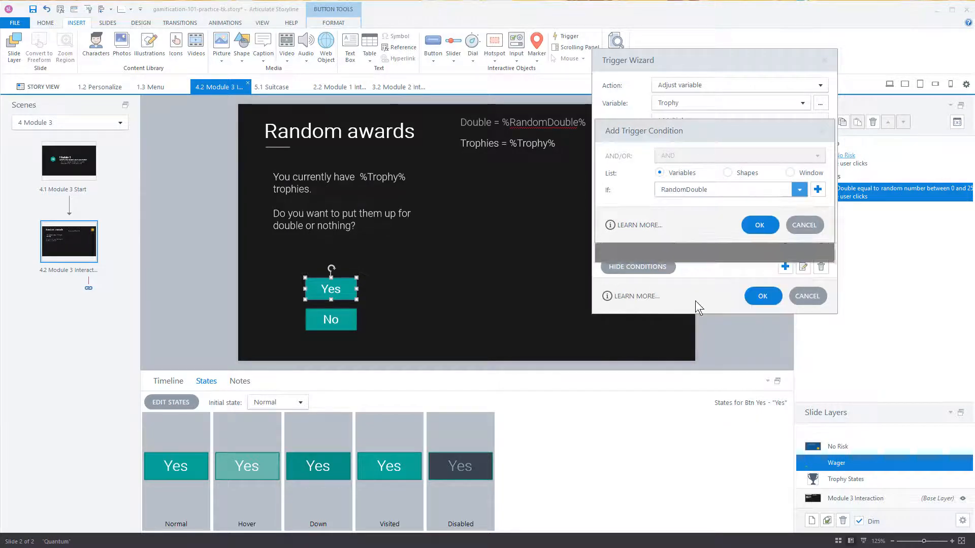
click(690, 209)
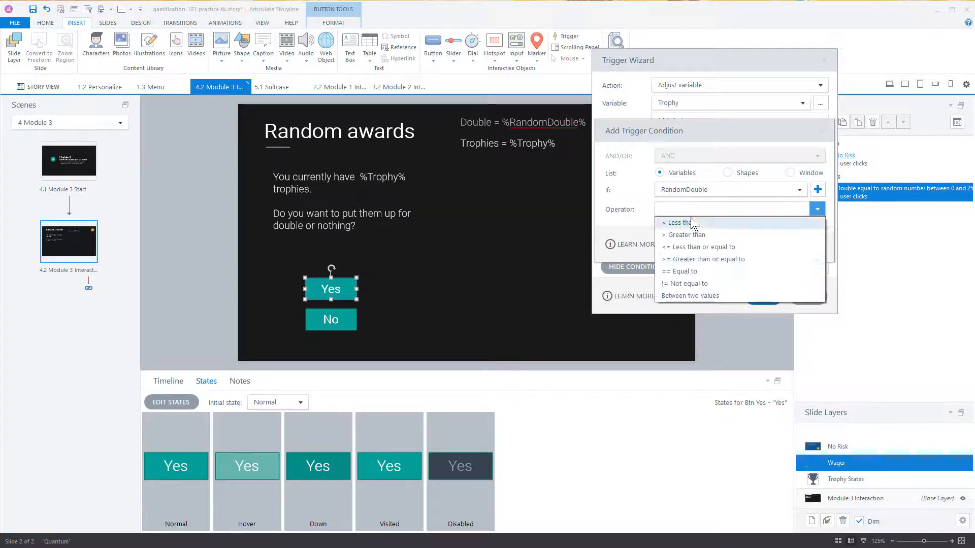
click(693, 249)
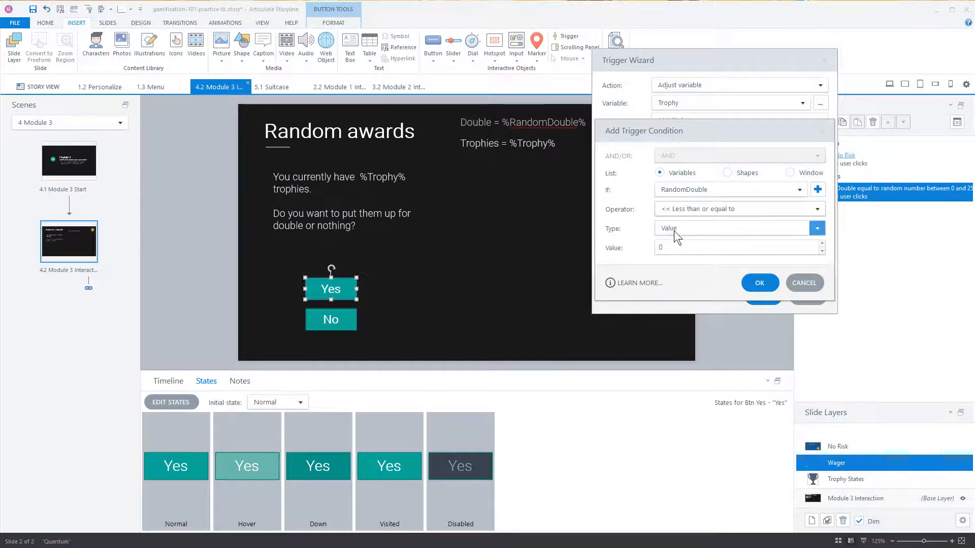
click(671, 247)
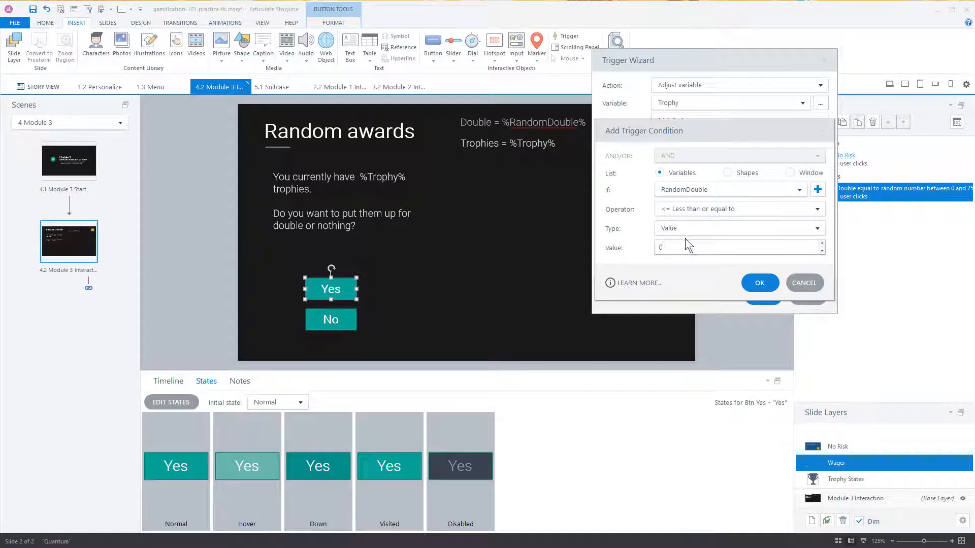
click(675, 230)
click(677, 252)
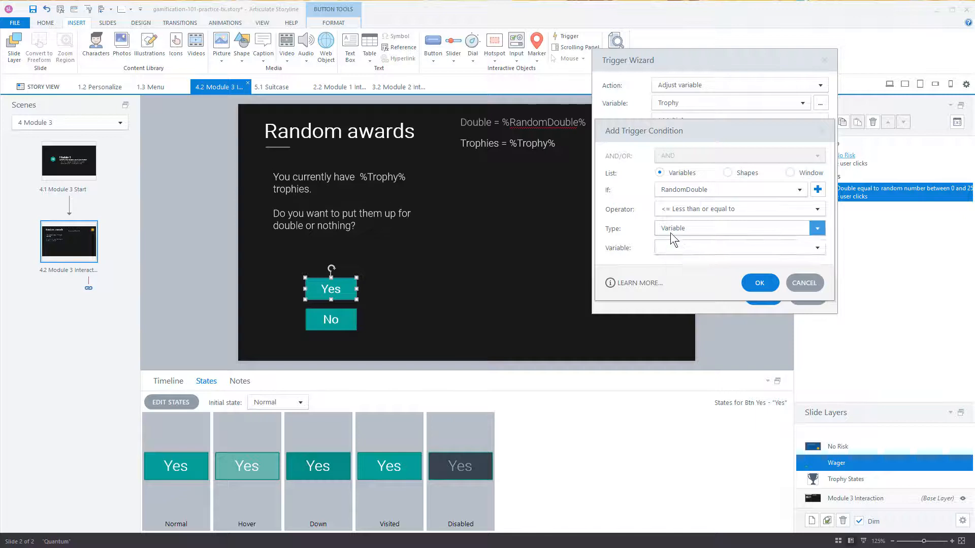
click(670, 246)
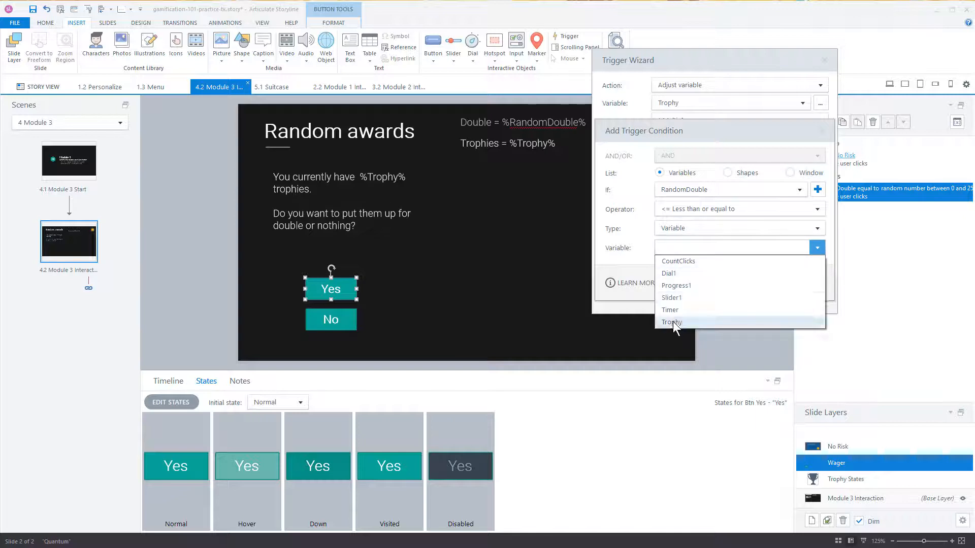
click(672, 321)
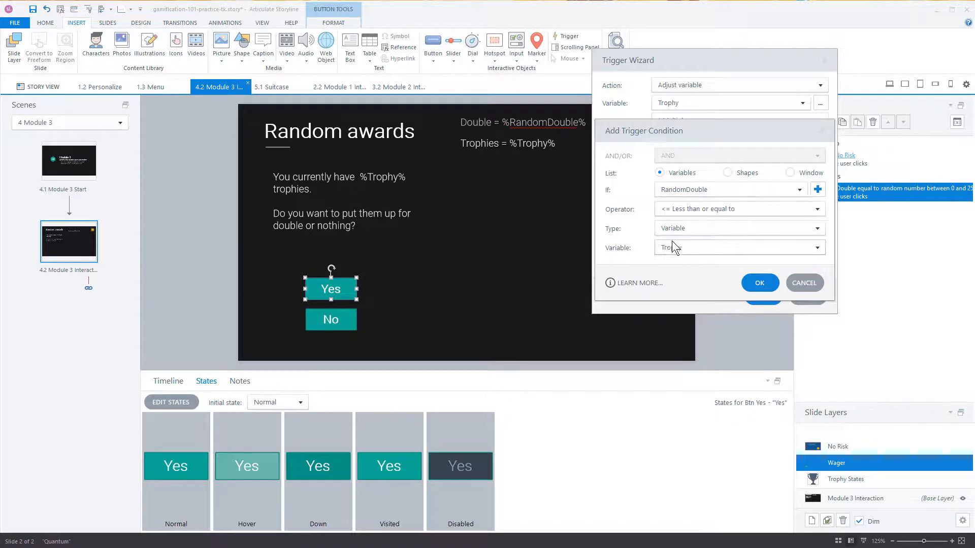
click(760, 283)
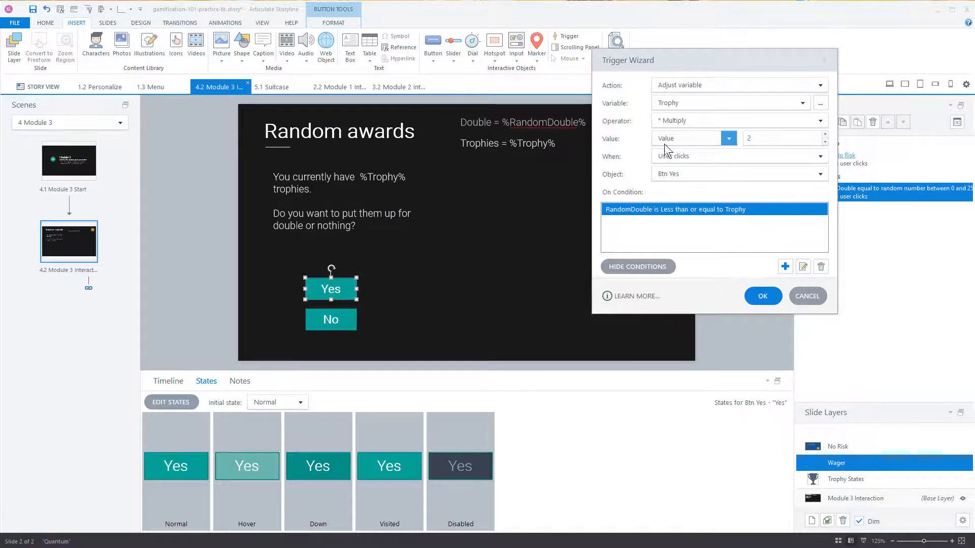
click(762, 296)
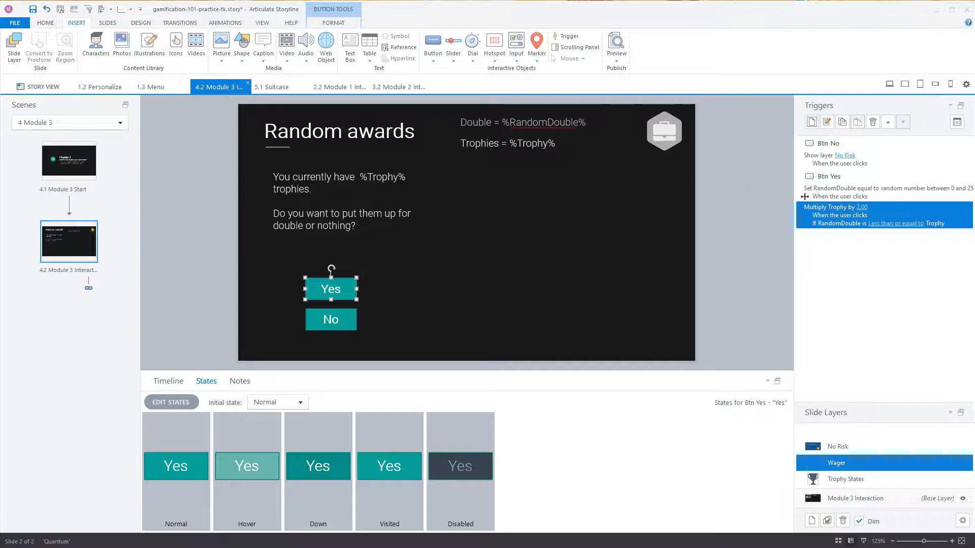
Duplicate the multiply trigger on Btn Yes and change the copy to assign Trophy the value 0.
click(841, 122)
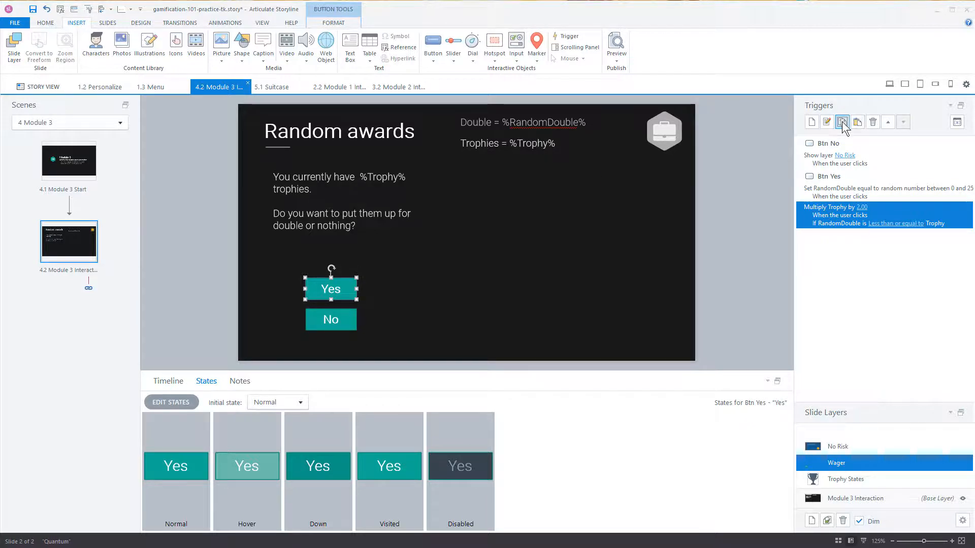
click(857, 123)
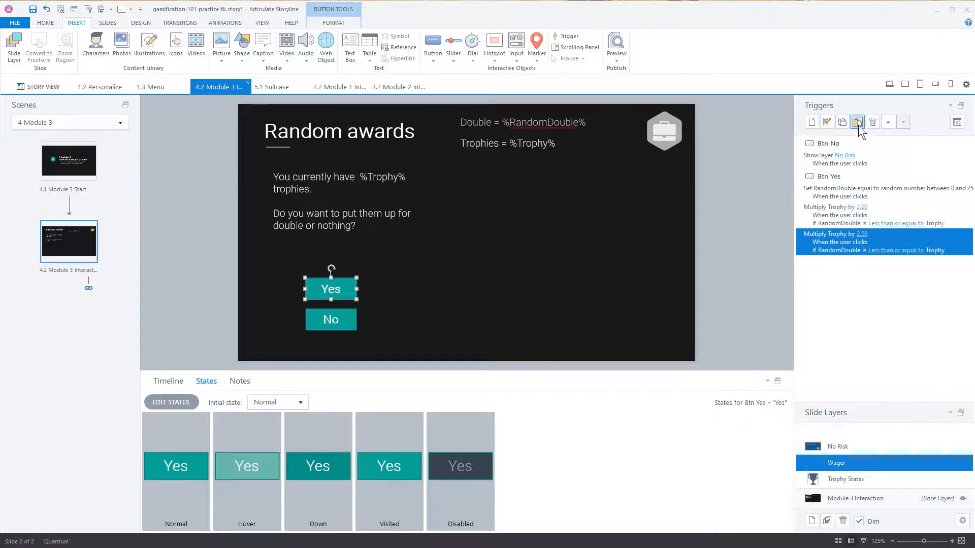
double_click(842, 248)
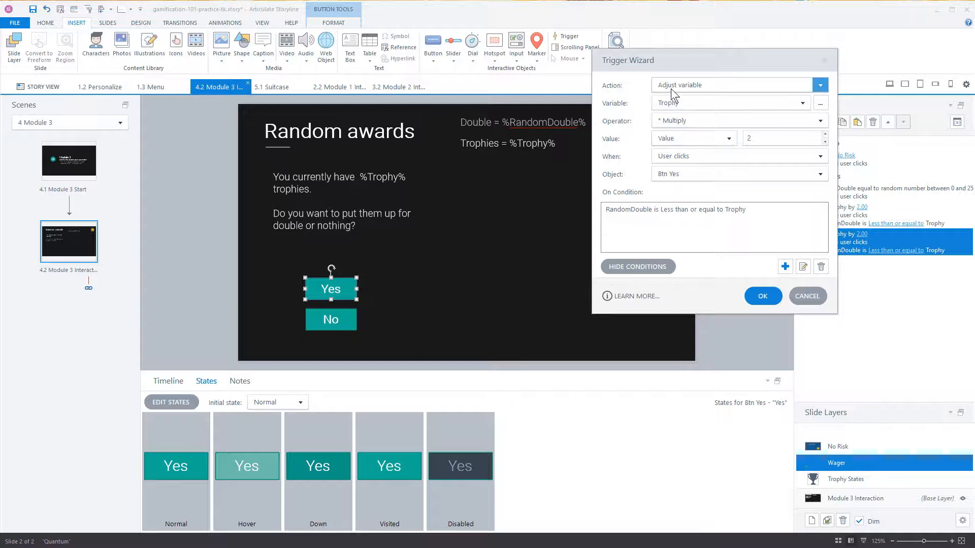
click(669, 123)
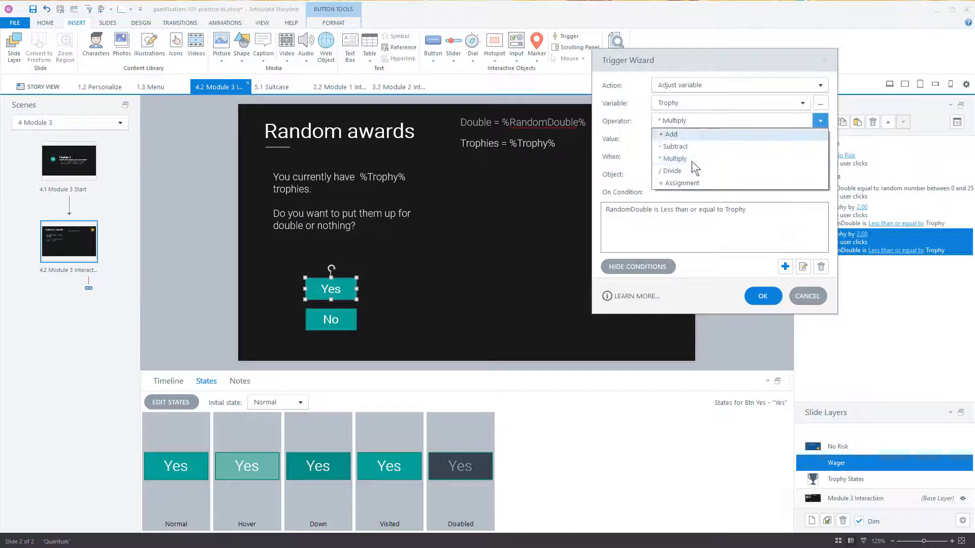
click(682, 183)
double_click(749, 138)
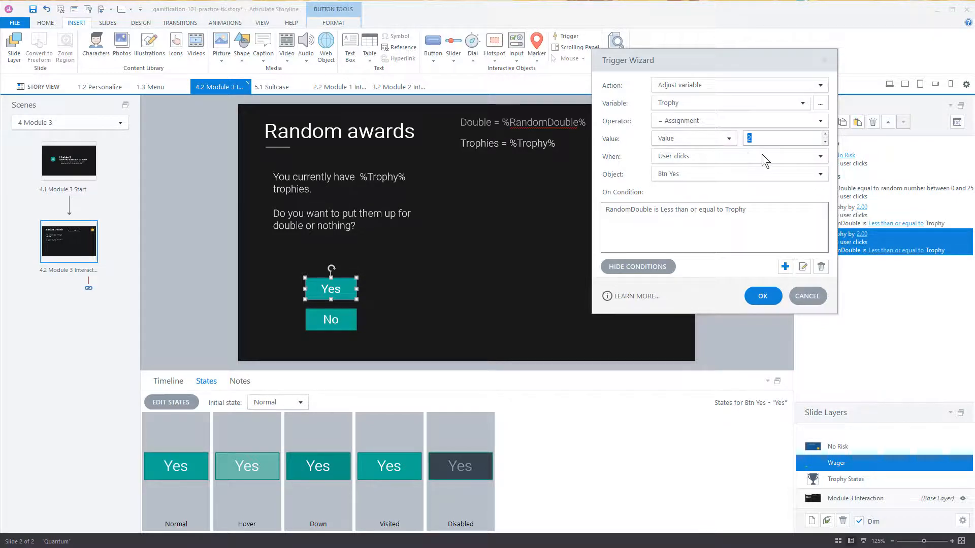
text(0)
Change the copied trigger's condition to RandomDouble greater than Trophy and save the trigger.
double_click(660, 212)
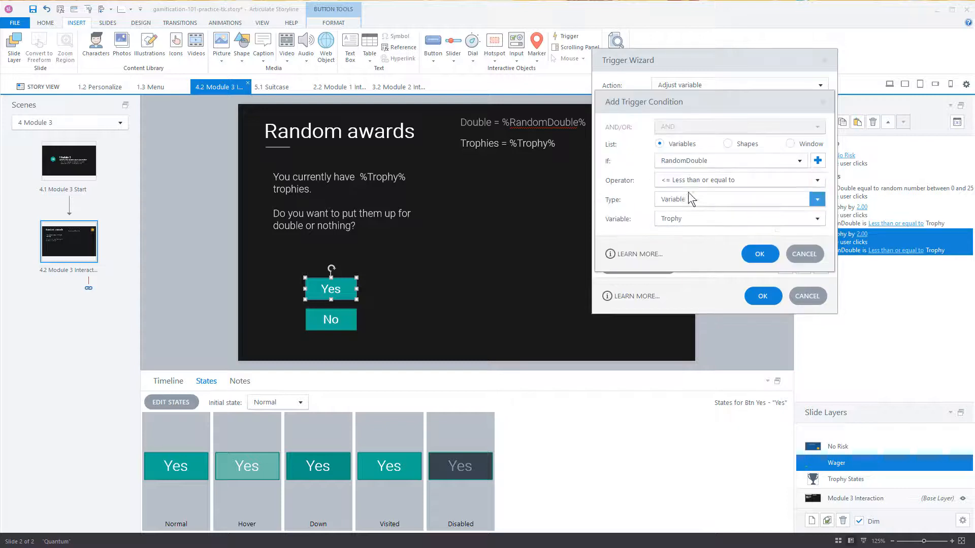
click(678, 181)
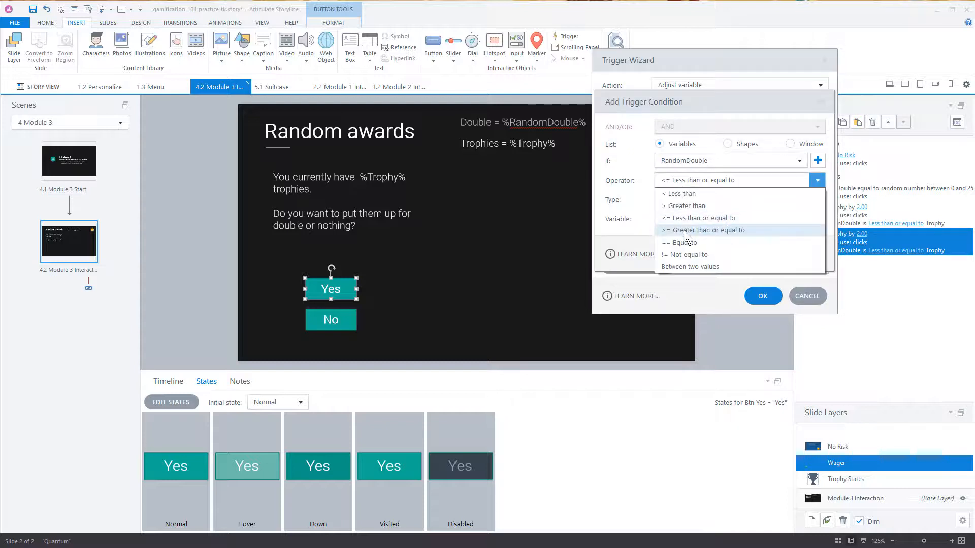
click(685, 207)
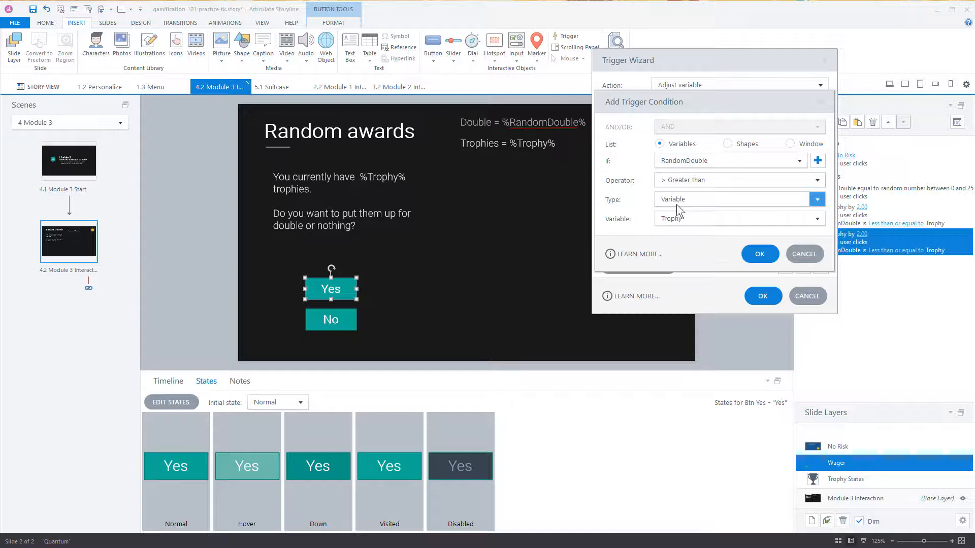
click(761, 252)
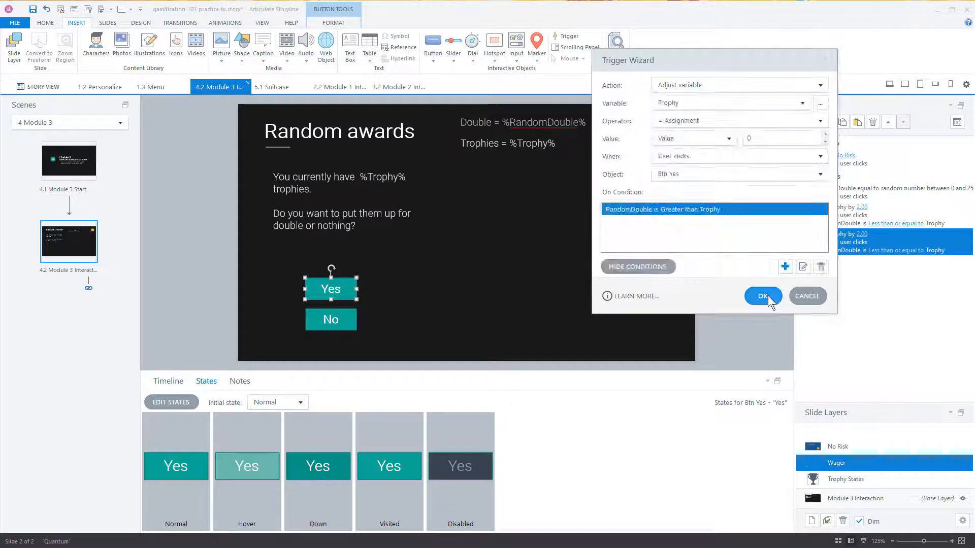
click(766, 296)
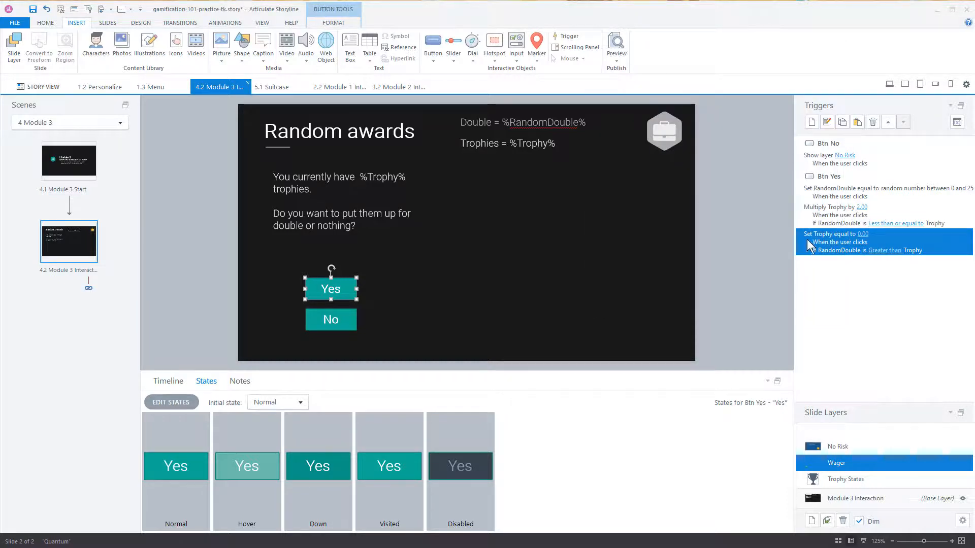
Preview this slide and test the No button and the Continue button on the No Risk layer.
click(618, 61)
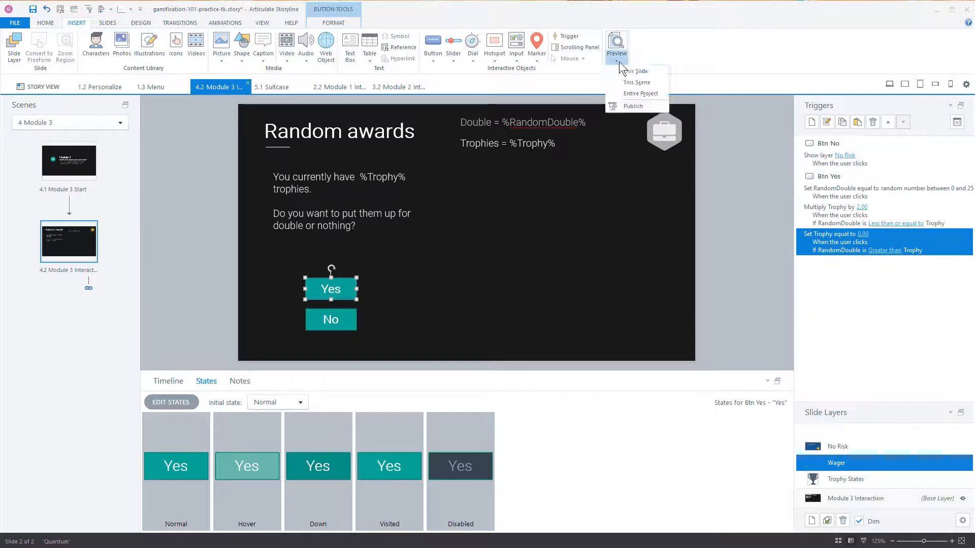
click(634, 73)
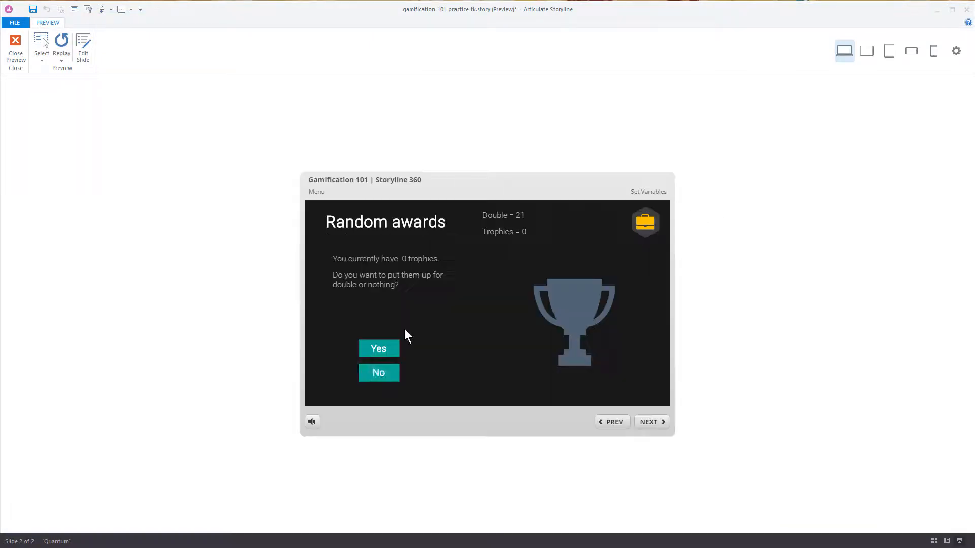
click(382, 374)
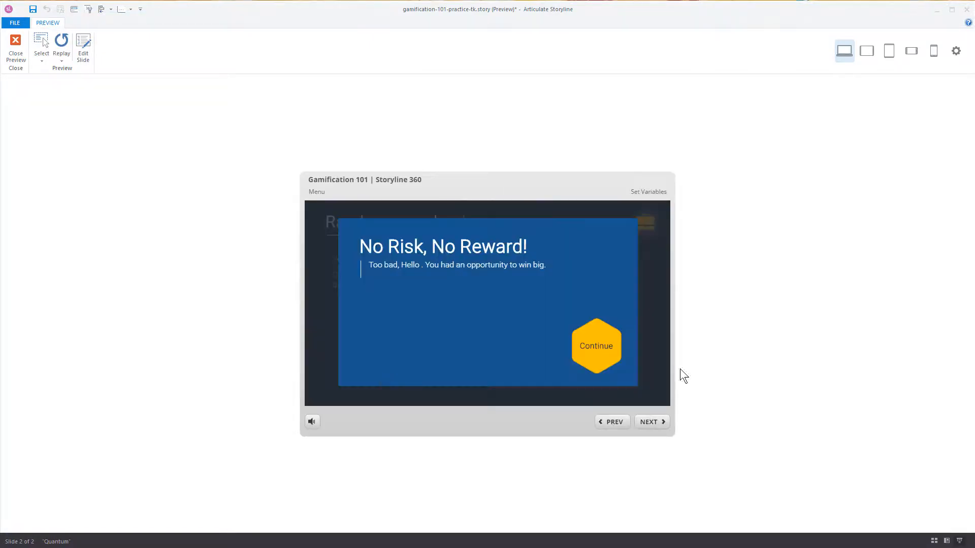
click(590, 345)
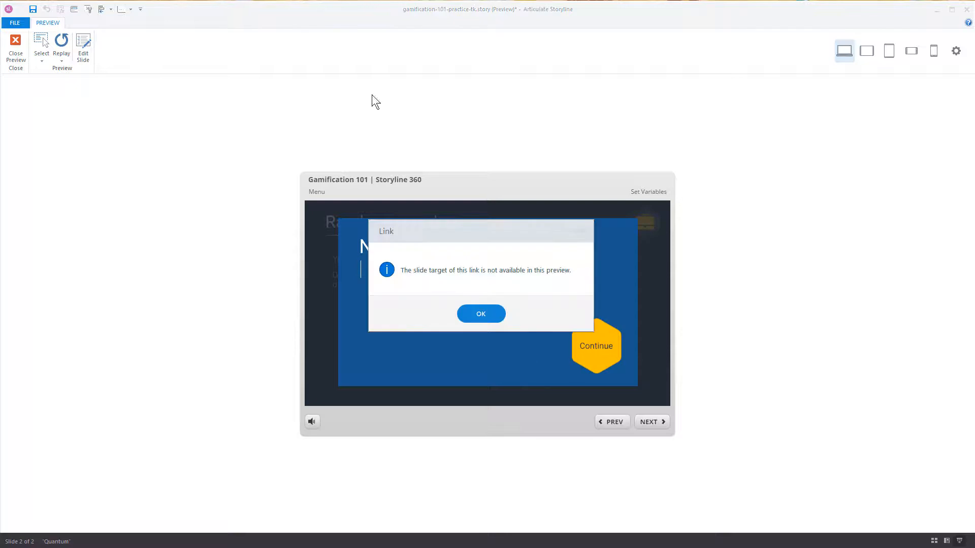
click(493, 319)
Replay the slide, test the Yes button twice, and close the preview.
click(61, 41)
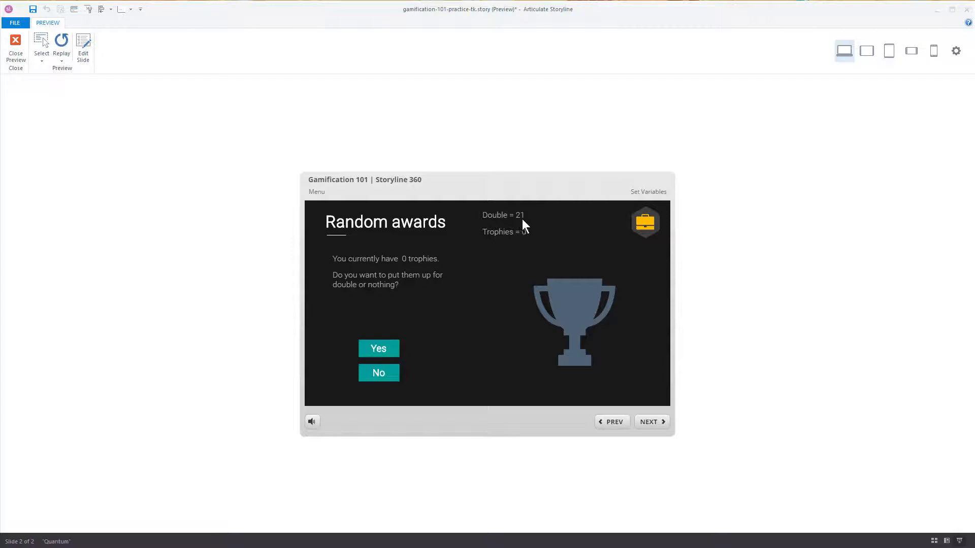
click(382, 352)
click(381, 349)
click(23, 54)
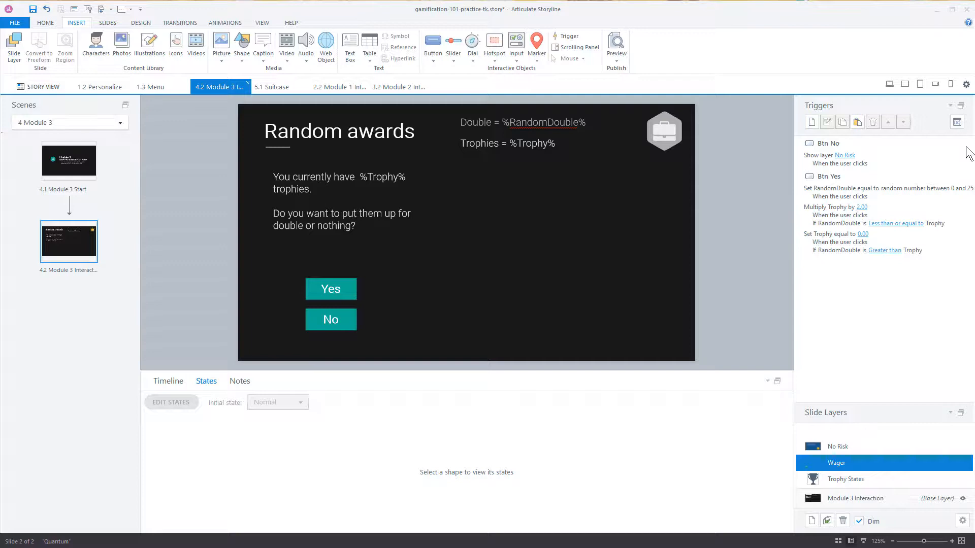
Set the default value of the Trophy project variable to 8.
click(958, 125)
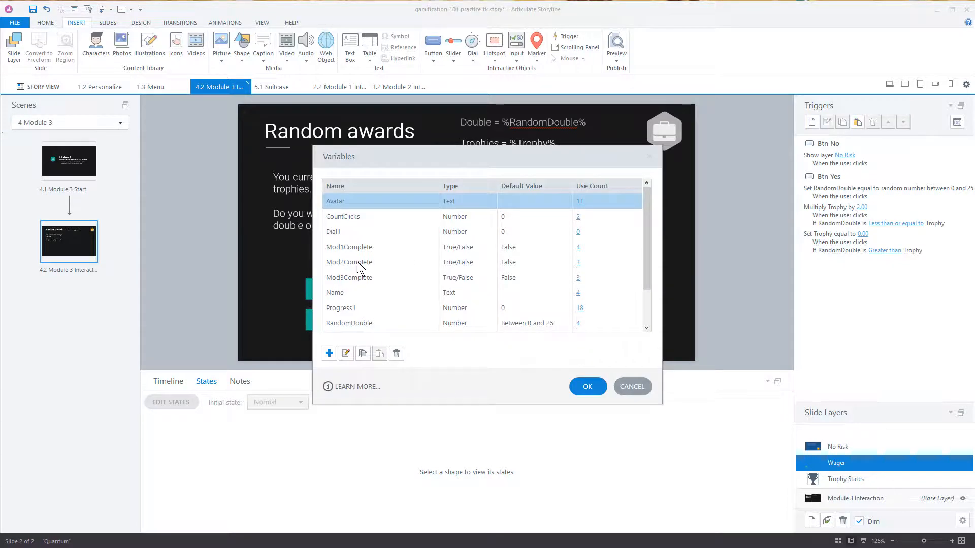
scroll(367, 261, down, 2)
click(338, 324)
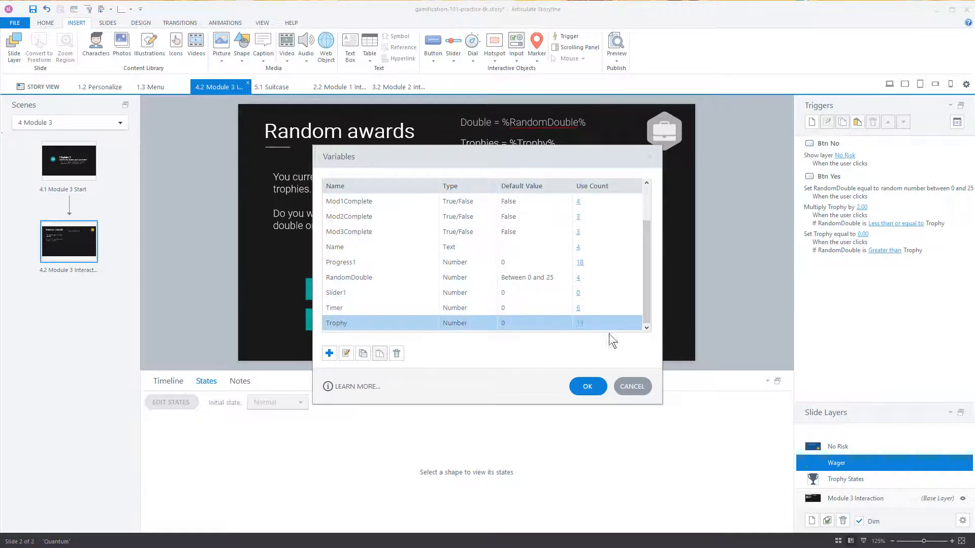
double_click(358, 322)
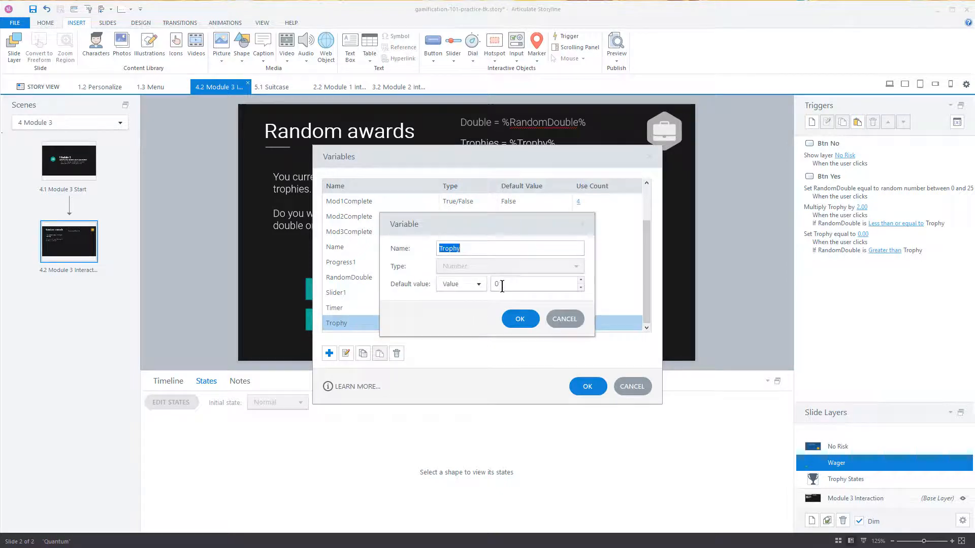
double_click(496, 285)
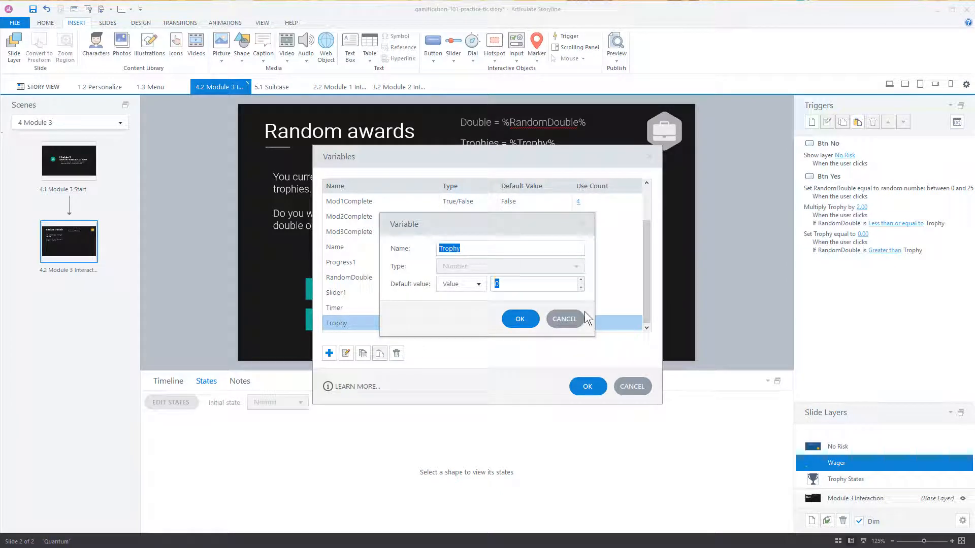
text(8)
click(520, 319)
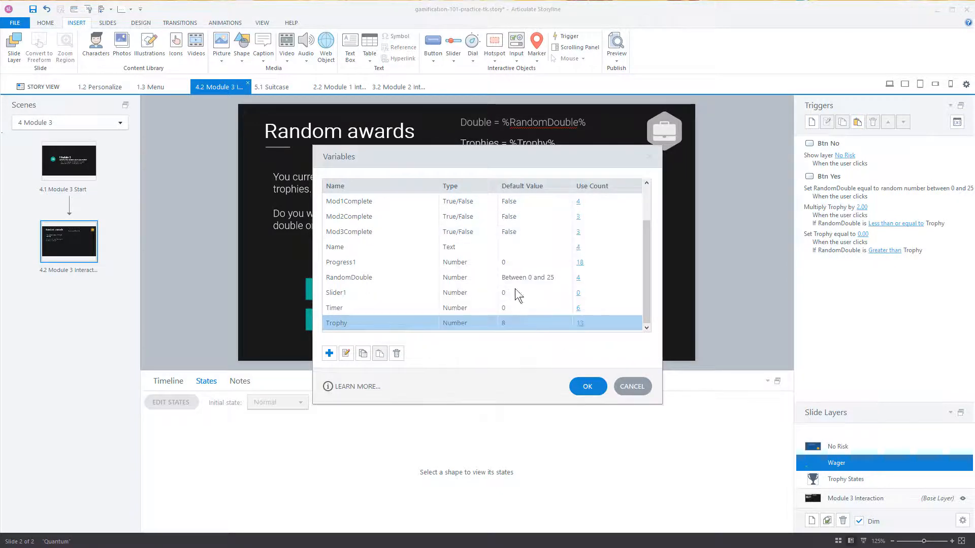
click(582, 386)
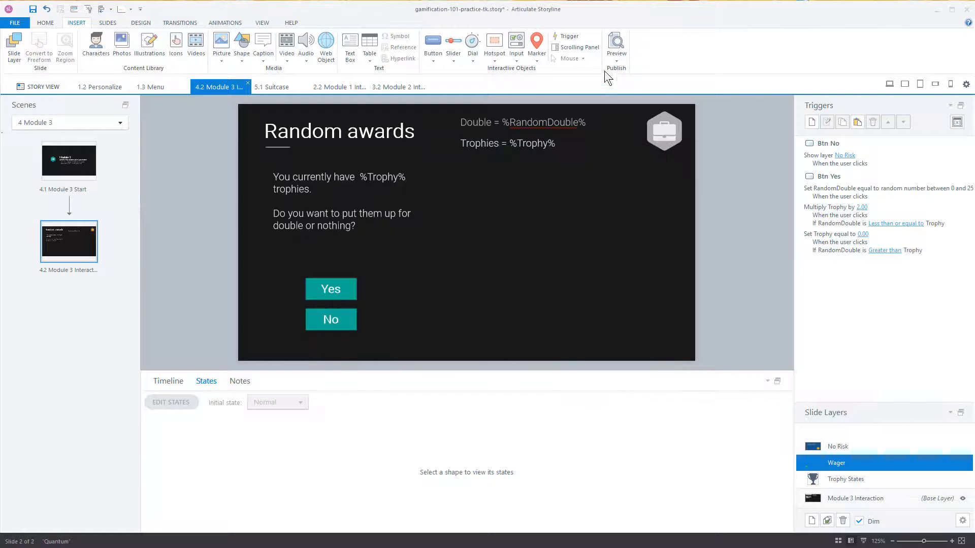
Preview this slide and test the Yes button twice.
click(616, 62)
click(627, 71)
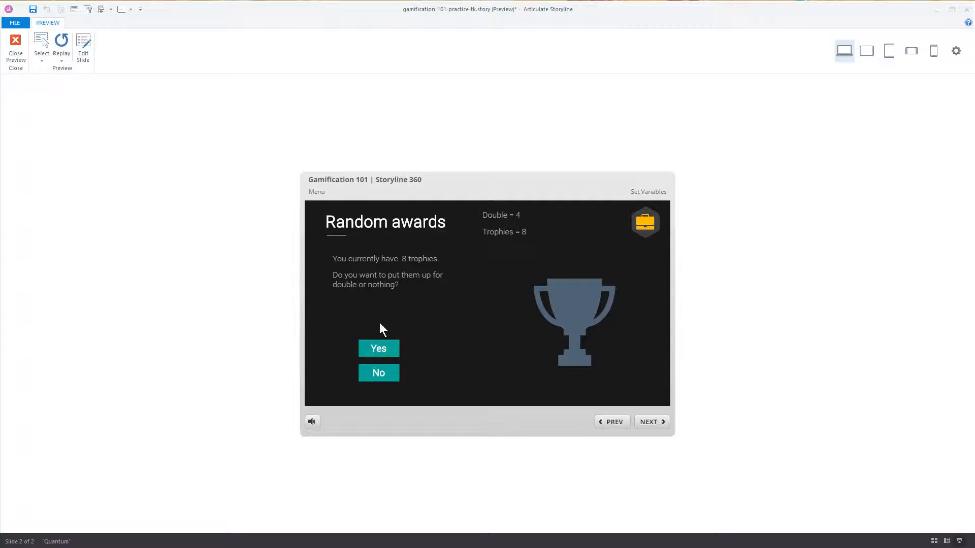
click(380, 348)
click(379, 348)
Replay the slide and the whole scene to retest the Random awards interaction, and close the preview.
click(61, 62)
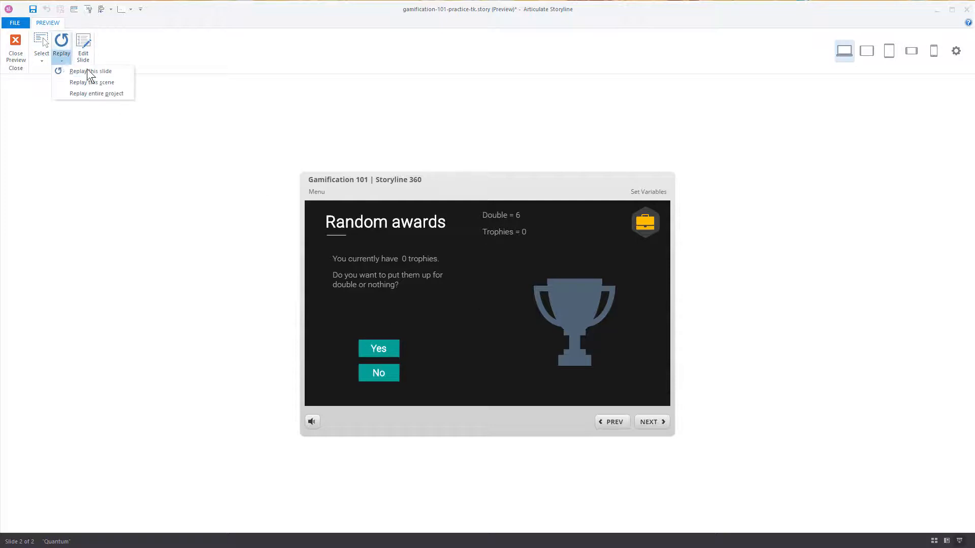
click(90, 72)
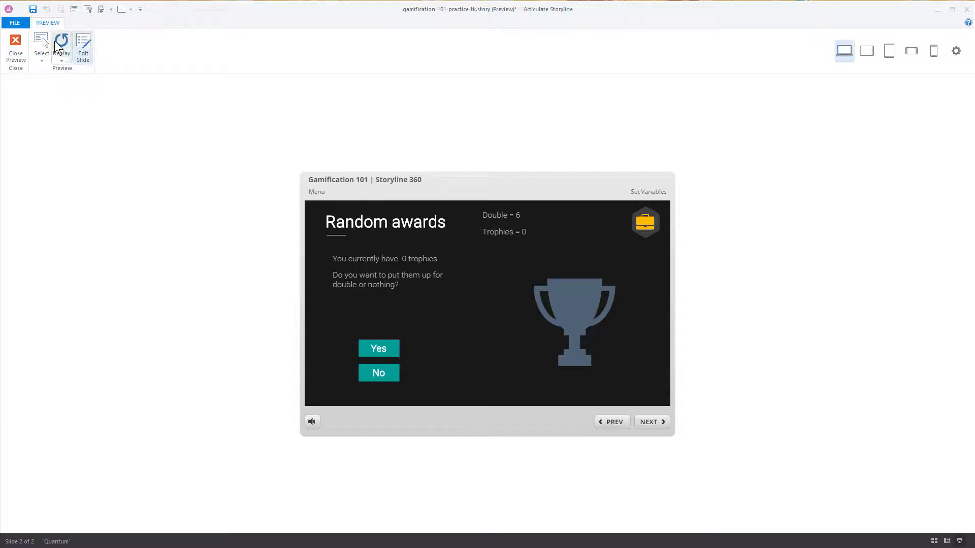
click(61, 60)
click(75, 83)
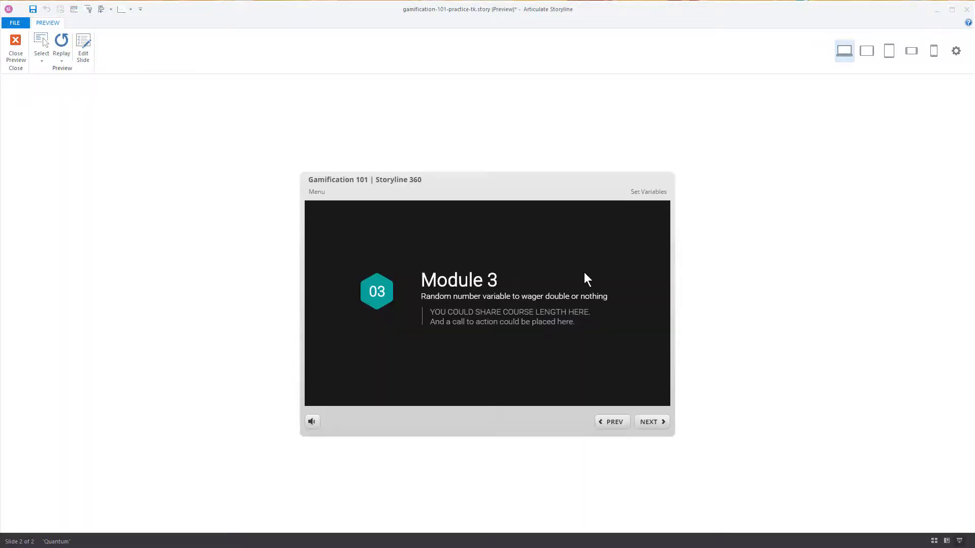
click(652, 424)
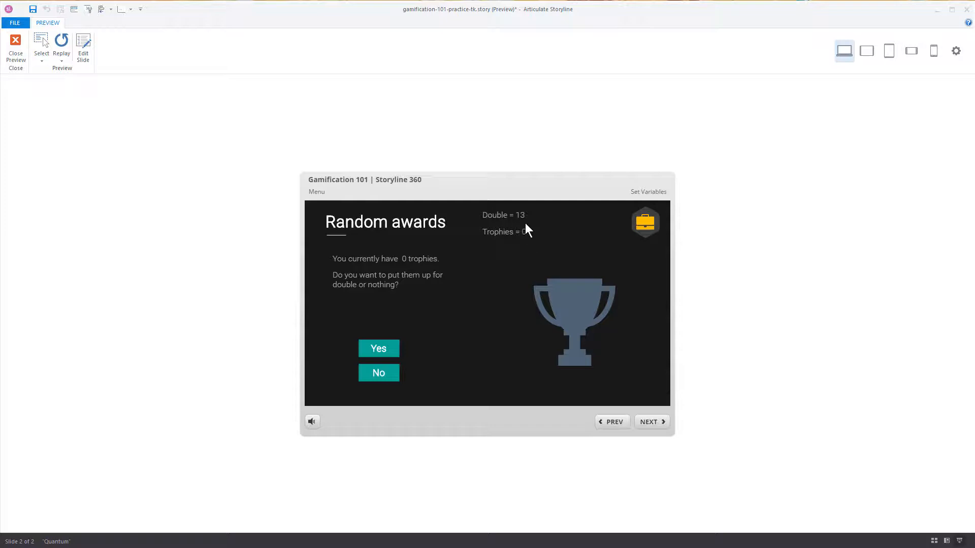
click(15, 45)
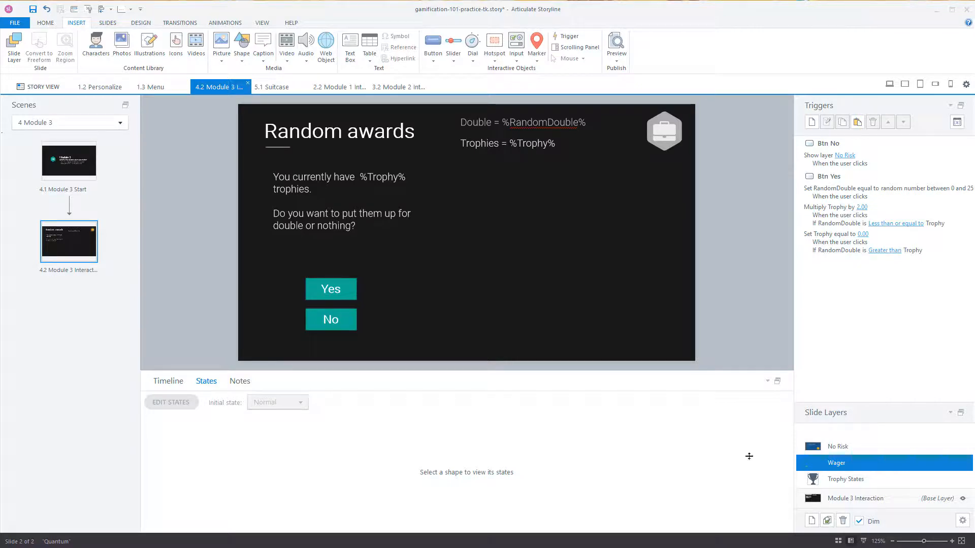
Inspect the winner and loser states of the trophy icon on the Trophy States layer.
click(836, 480)
click(556, 258)
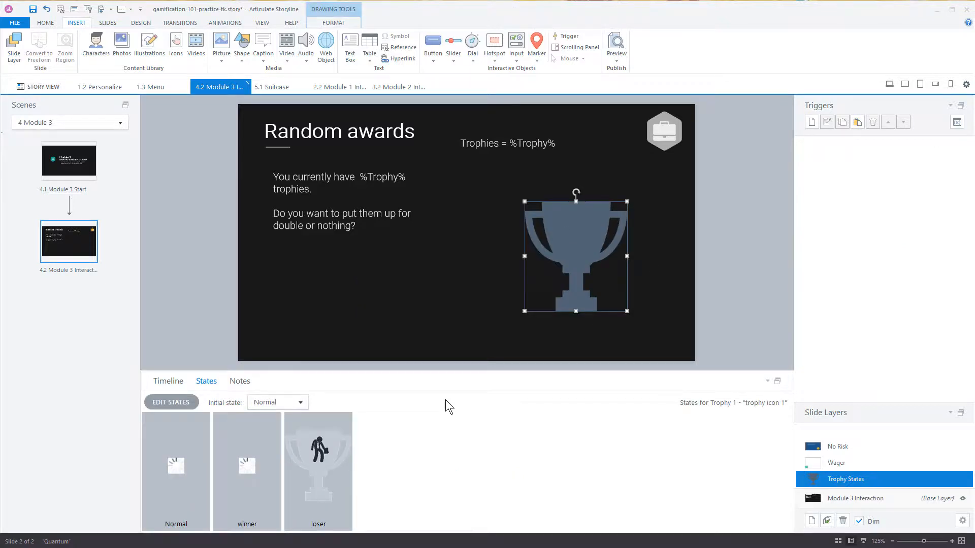
click(251, 461)
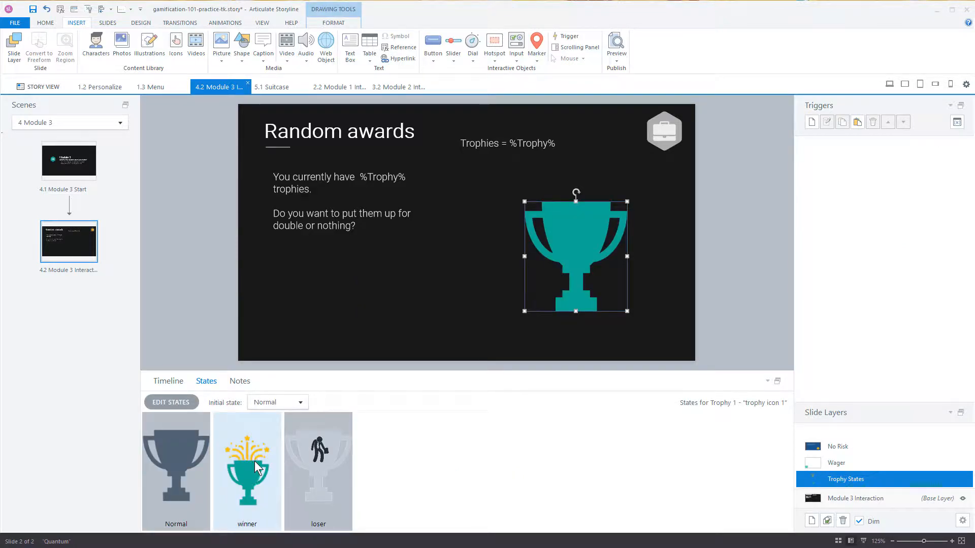
click(330, 462)
click(249, 458)
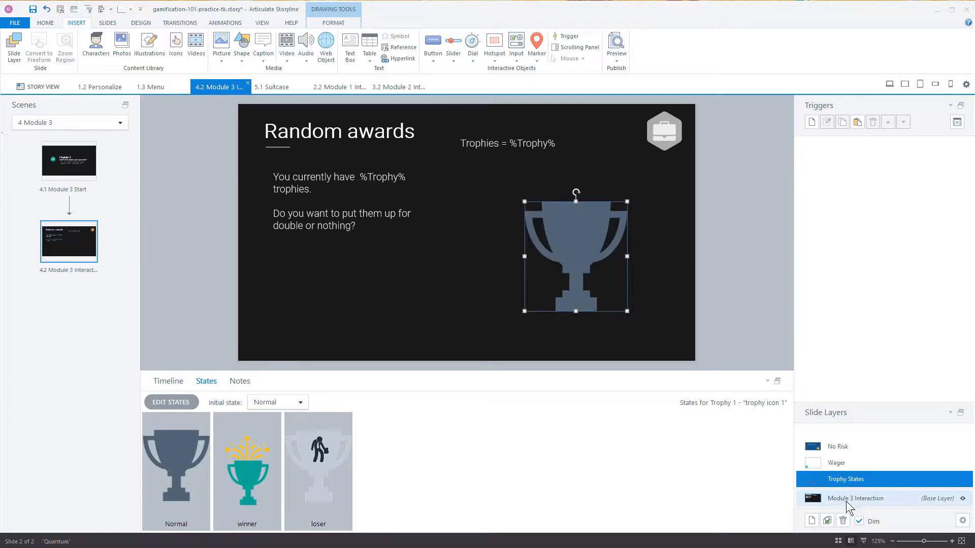
Create a trigger on the Trophy States layer that changes the state of Trophy 1 to winner.
click(814, 127)
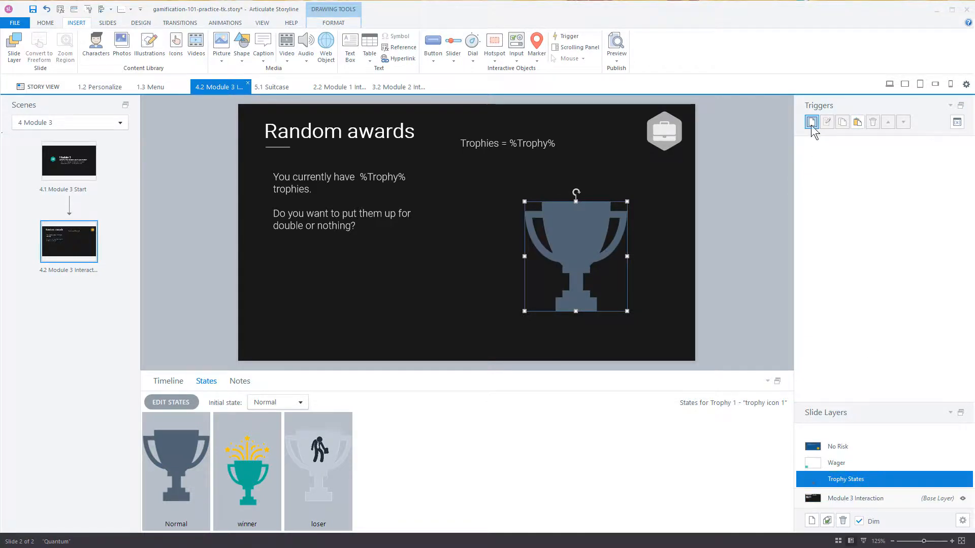
click(662, 83)
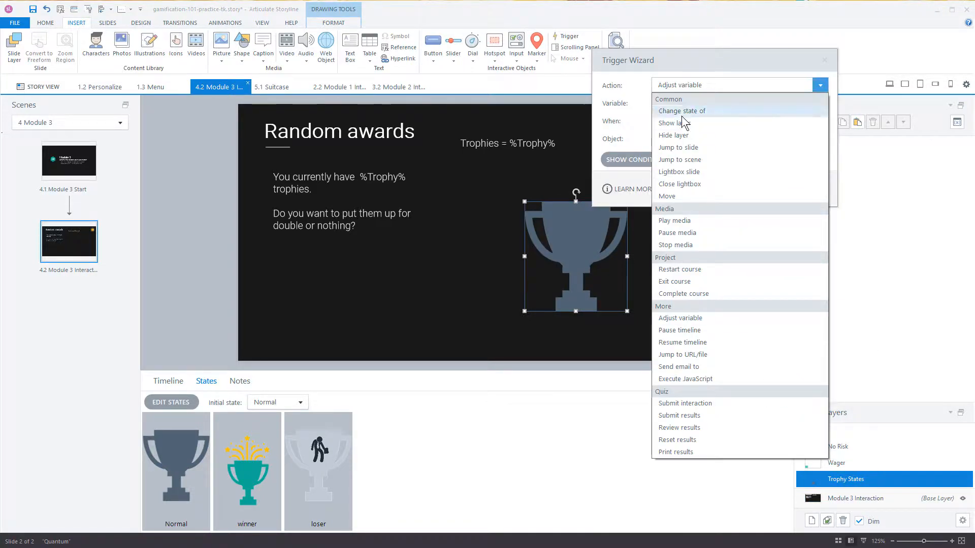
click(682, 111)
click(681, 104)
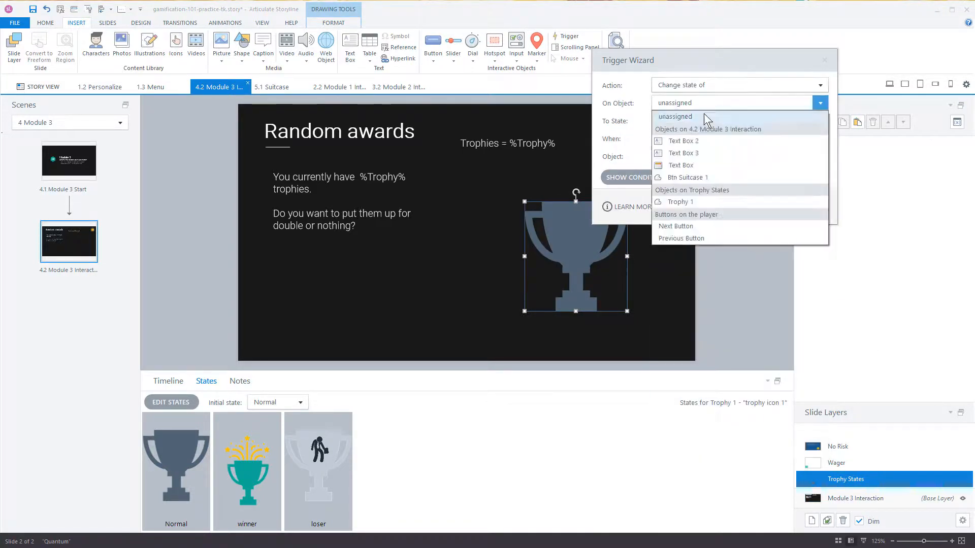
click(681, 202)
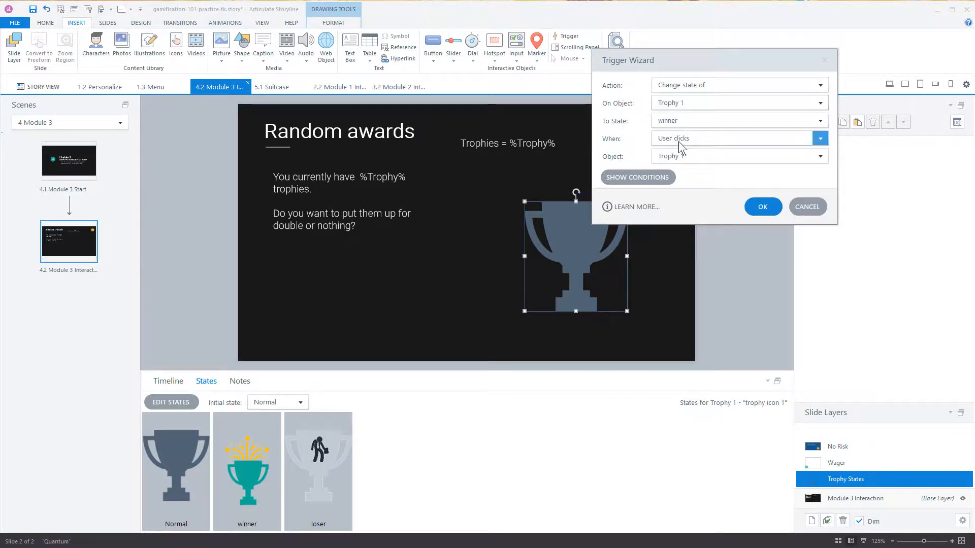
Check the Trophy States layer in the finished reference project to see which event its triggers use.
click(672, 142)
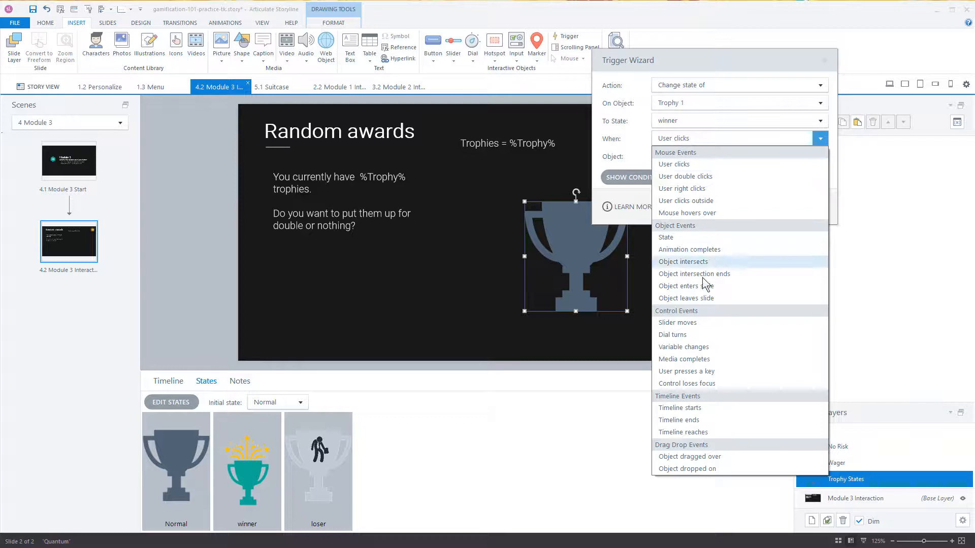
click(712, 7)
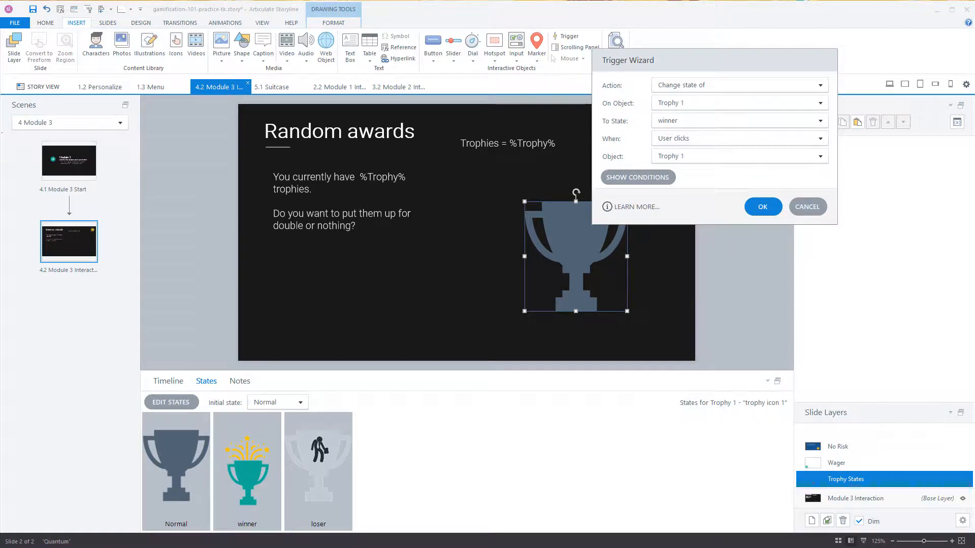
drag(766, 0, 550, 1)
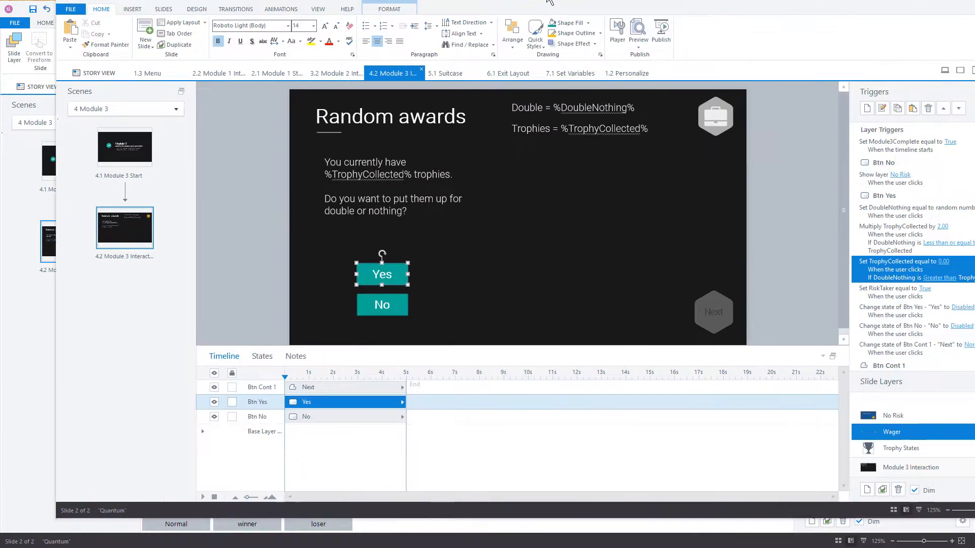
click(894, 448)
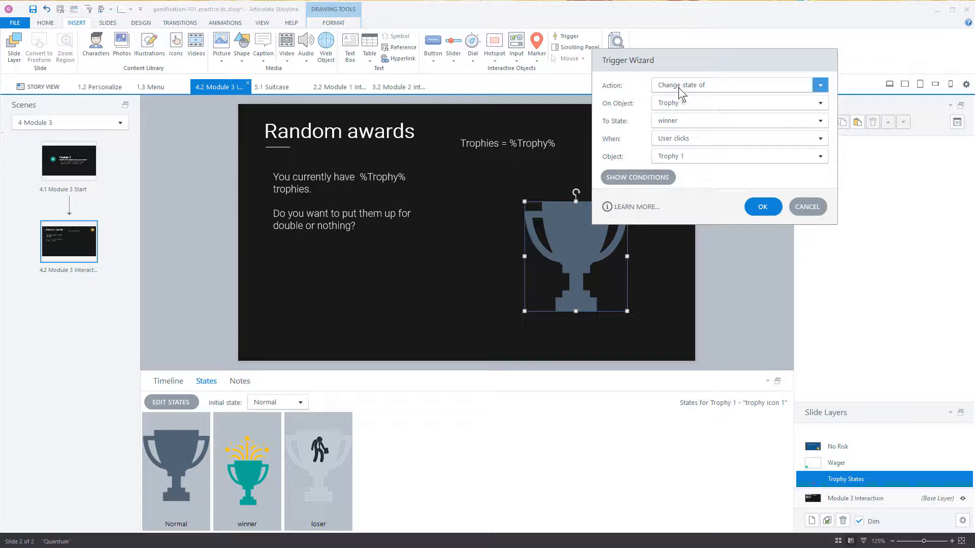
Make the new trigger run when the Trophy variable changes.
click(683, 139)
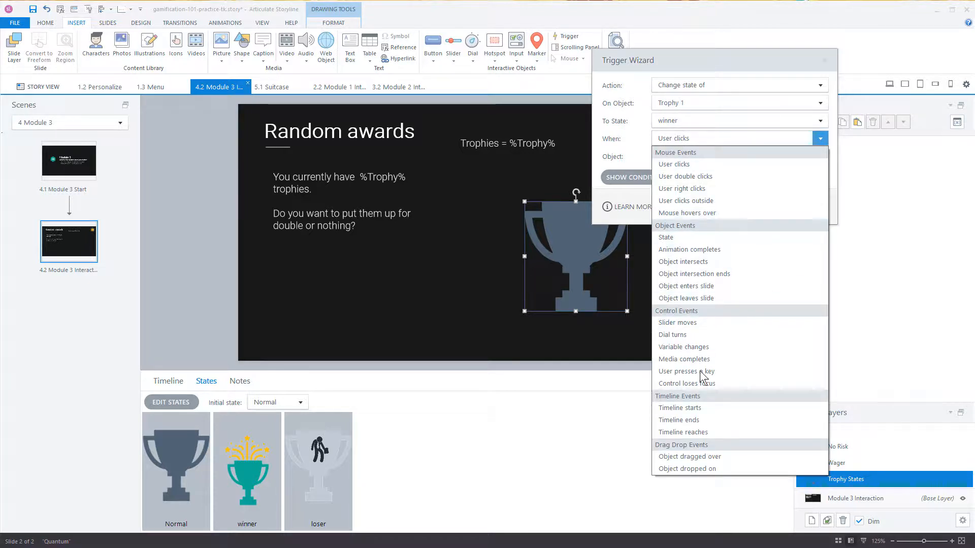
click(679, 349)
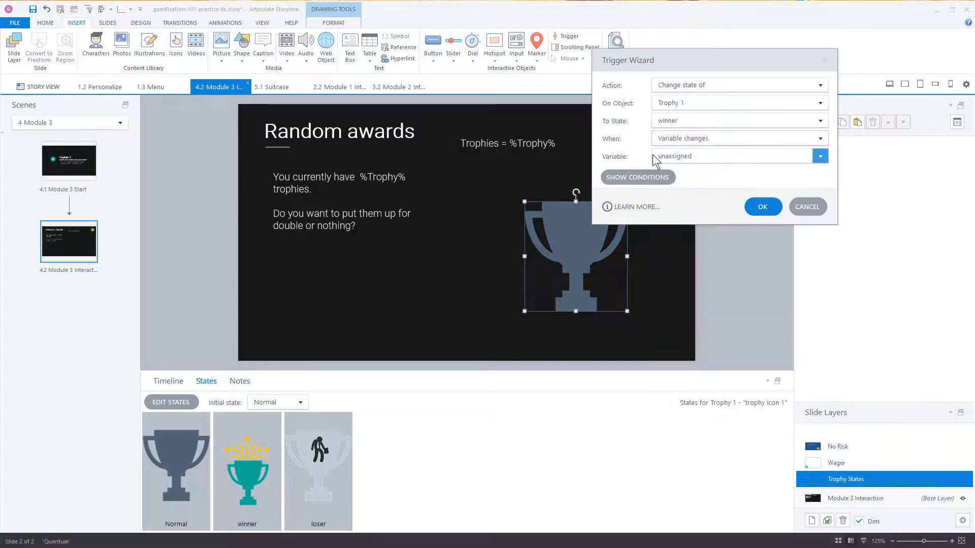
click(670, 156)
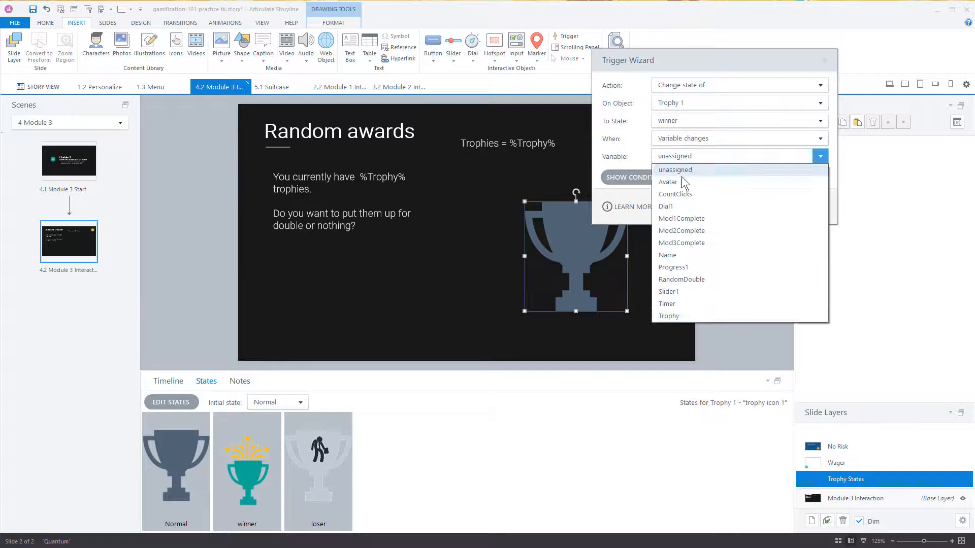
click(671, 314)
Add the condition that Trophy is greater than 0 and save the trigger.
click(639, 178)
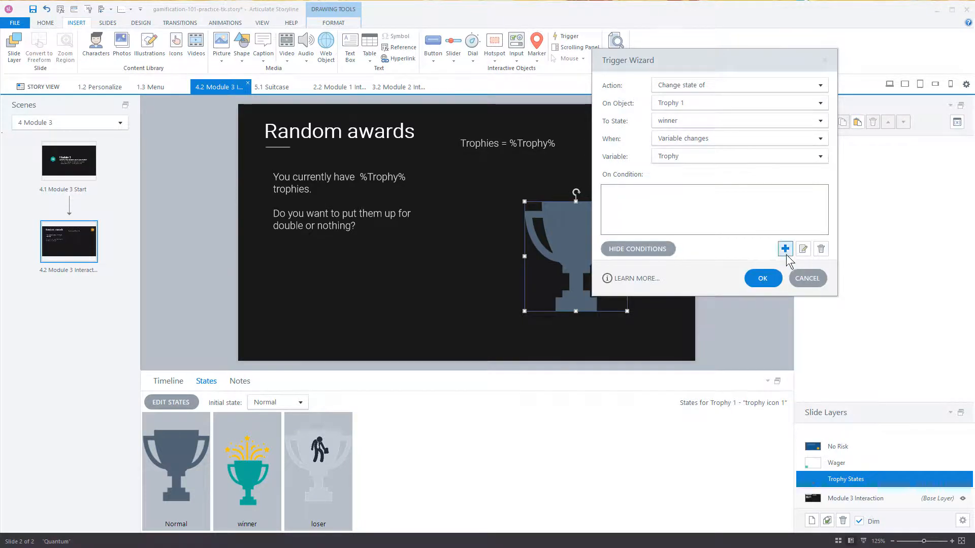
click(785, 249)
click(691, 181)
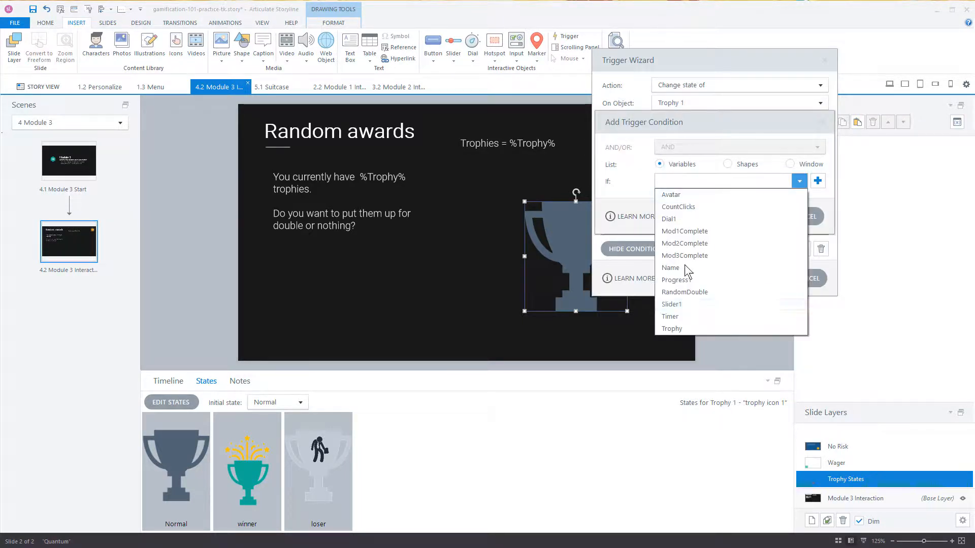
click(684, 327)
click(678, 200)
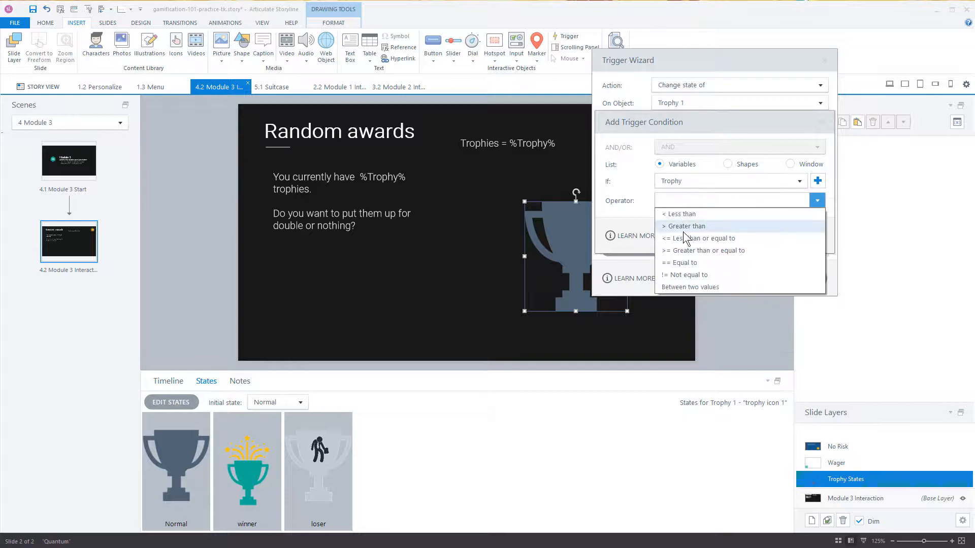
click(686, 226)
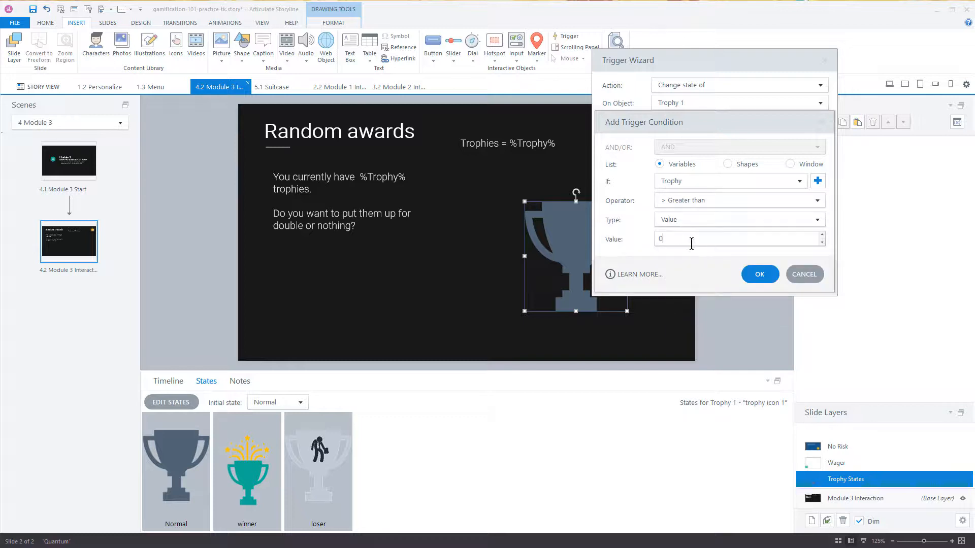
click(756, 274)
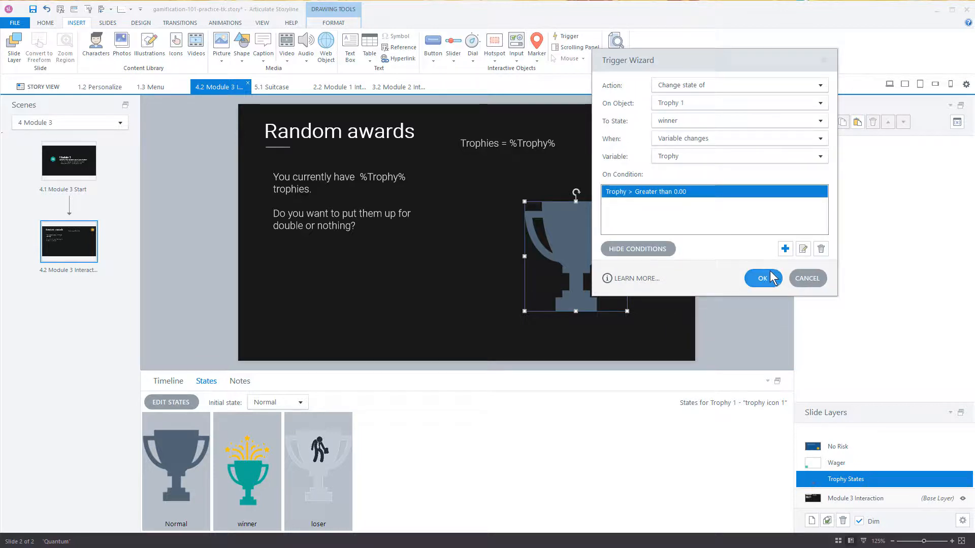
click(760, 280)
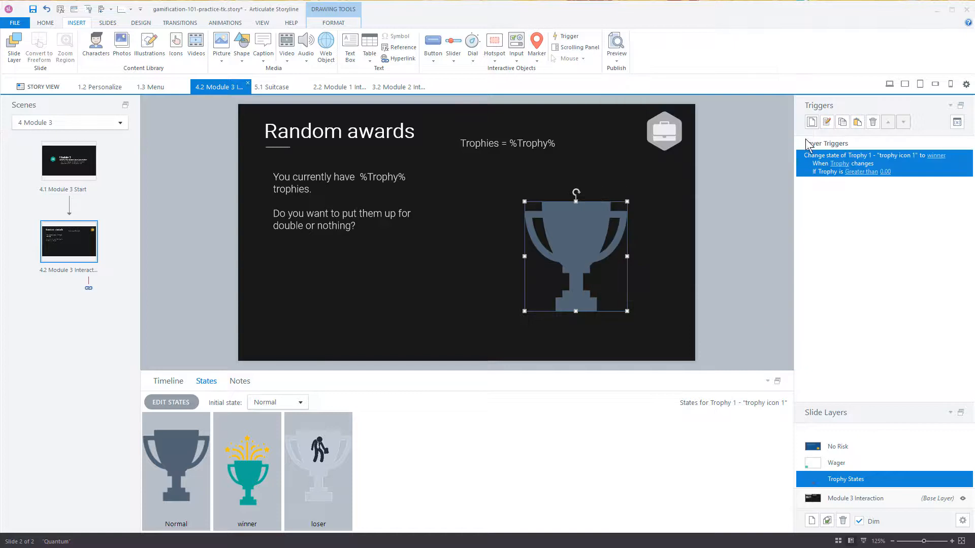
Duplicate the winner trigger, setting the copy's state to loser and its condition to Trophy equal to 0.
click(842, 122)
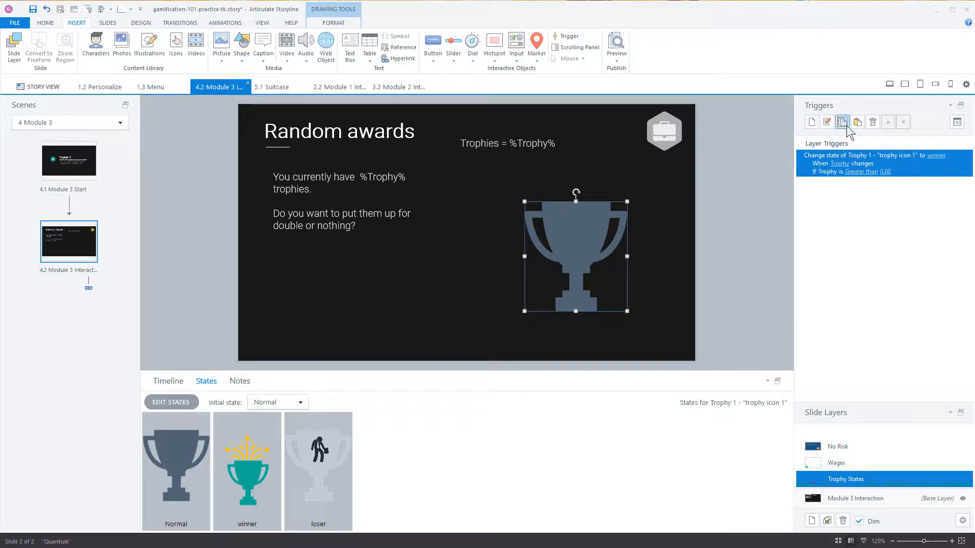
click(857, 122)
click(854, 185)
click(936, 186)
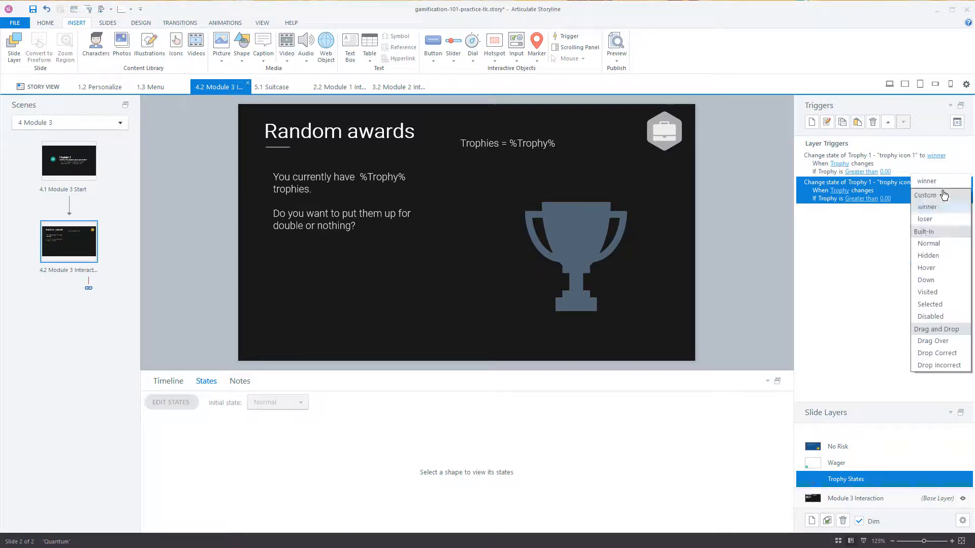
click(927, 218)
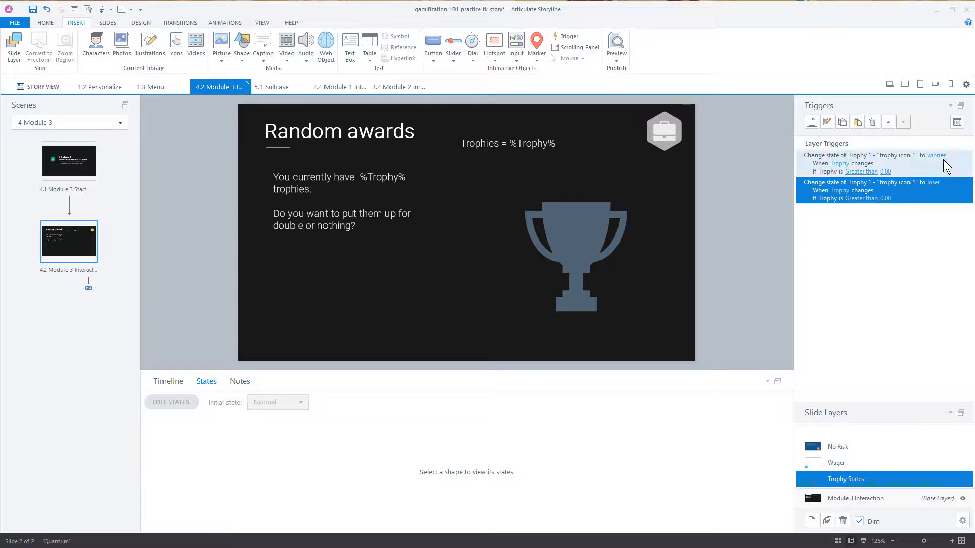
click(866, 204)
click(869, 266)
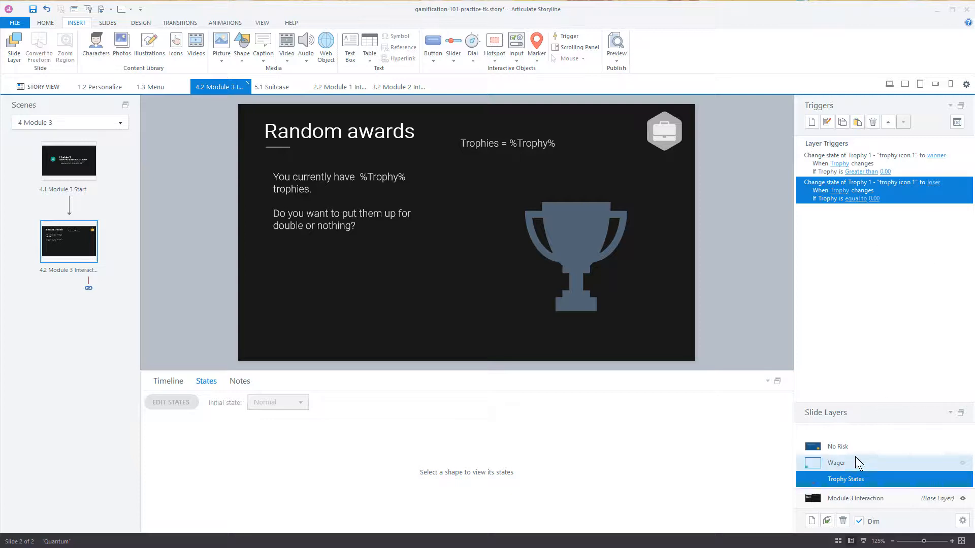
Review the triggers on the Wager layer, the Trophy States layer and the Module 3 Interaction base layer.
click(842, 462)
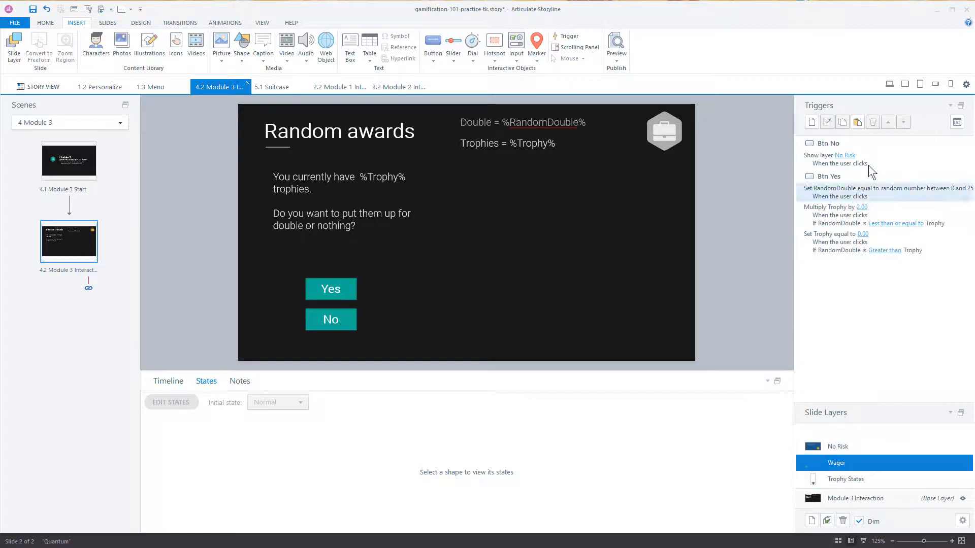
click(857, 478)
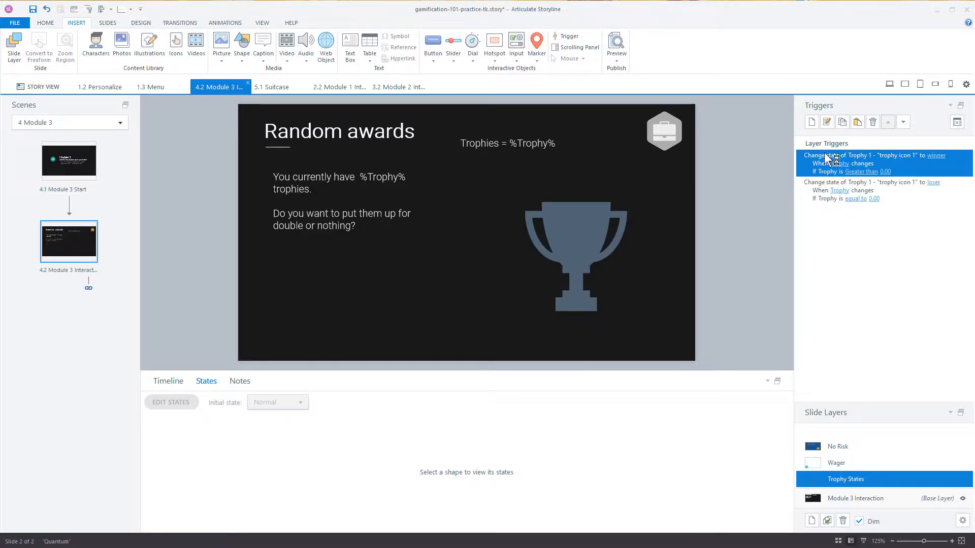
click(870, 499)
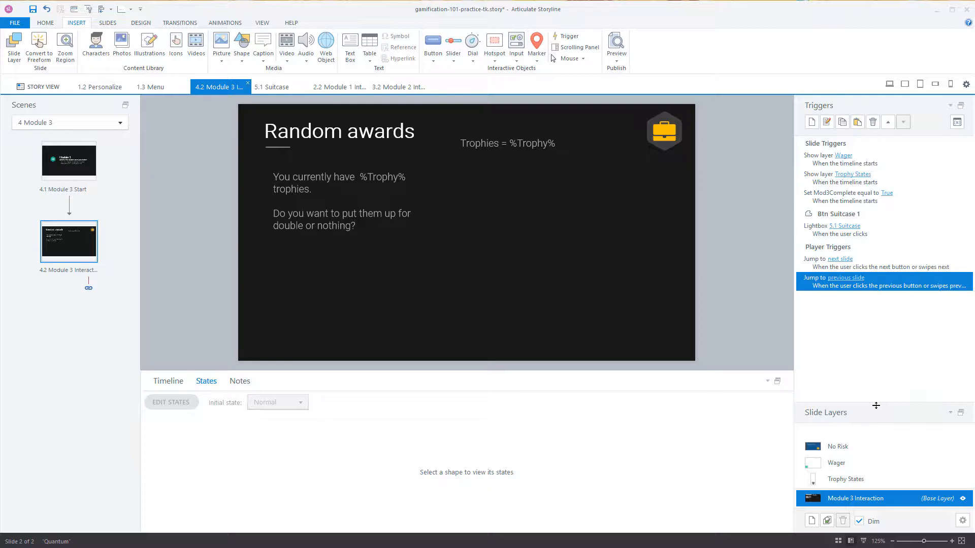
click(878, 479)
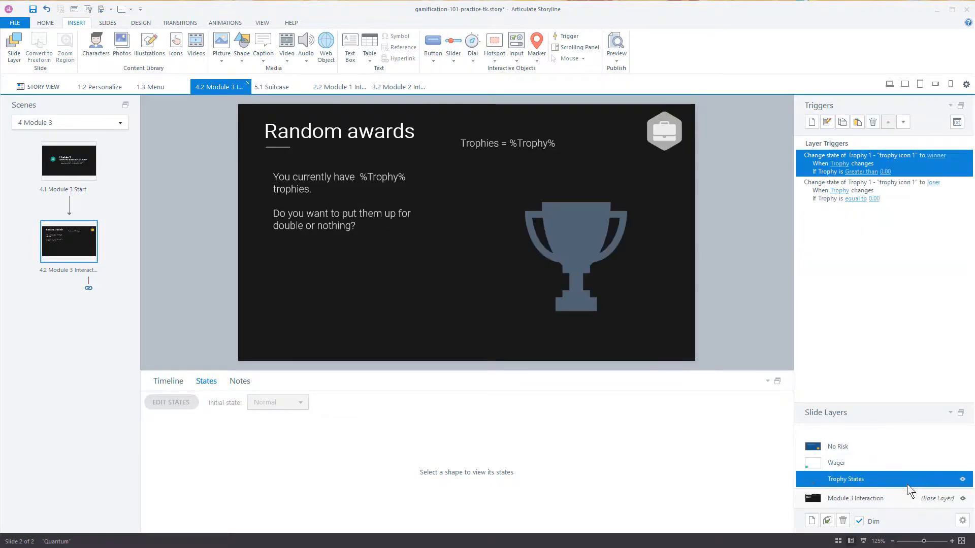
click(869, 495)
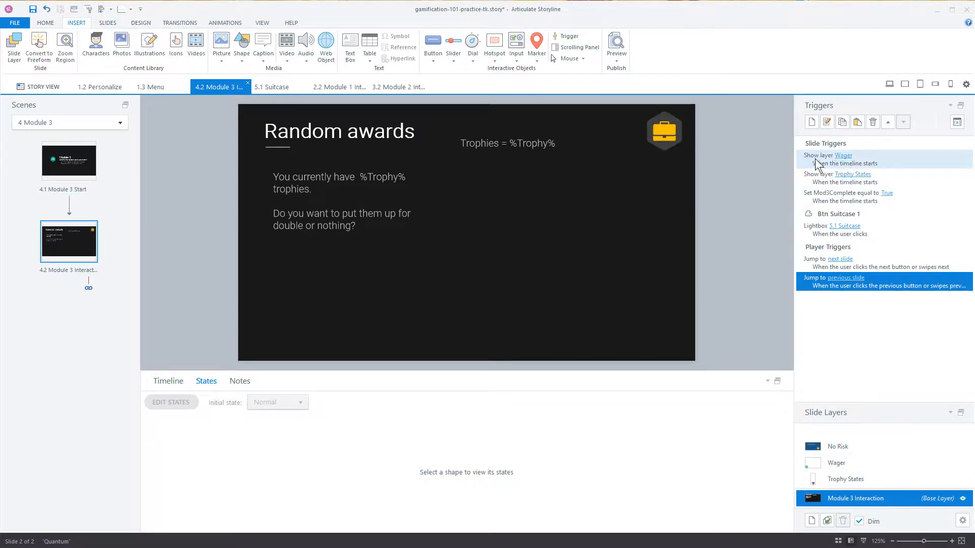
Select the Trophy States layer, preview the Random awards slide and answer Yes to the double-or-nothing wager.
click(870, 484)
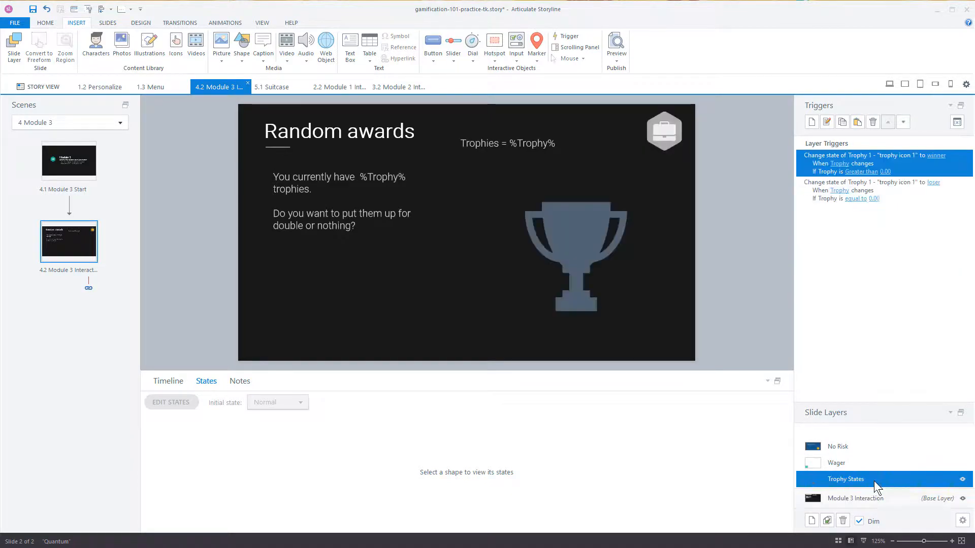
click(618, 59)
click(641, 71)
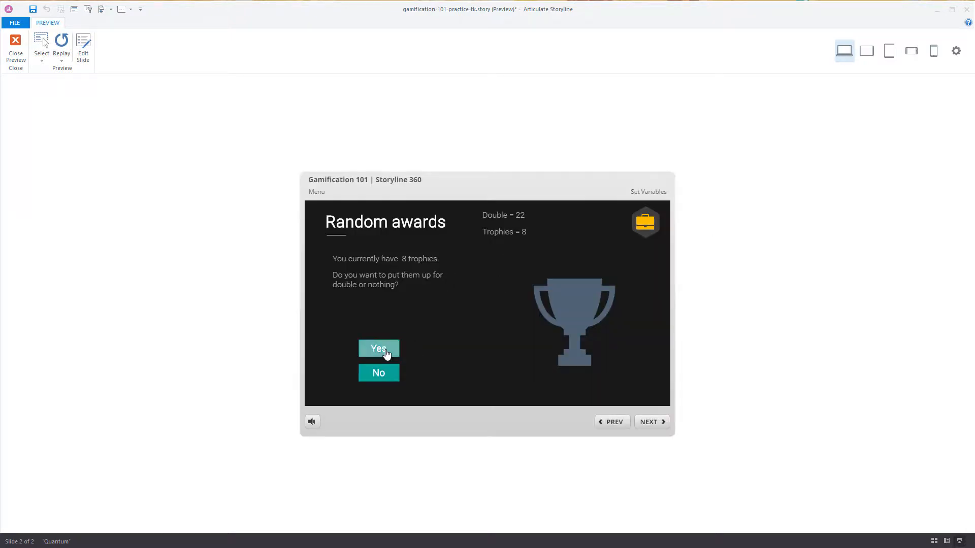
click(386, 354)
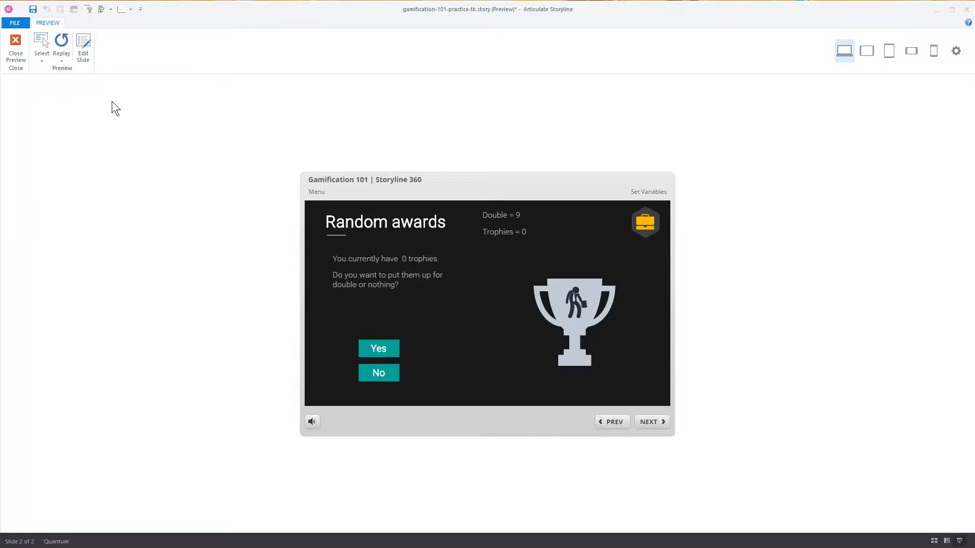
Replay the Random awards slide, test the Yes answer again and close the preview.
click(61, 46)
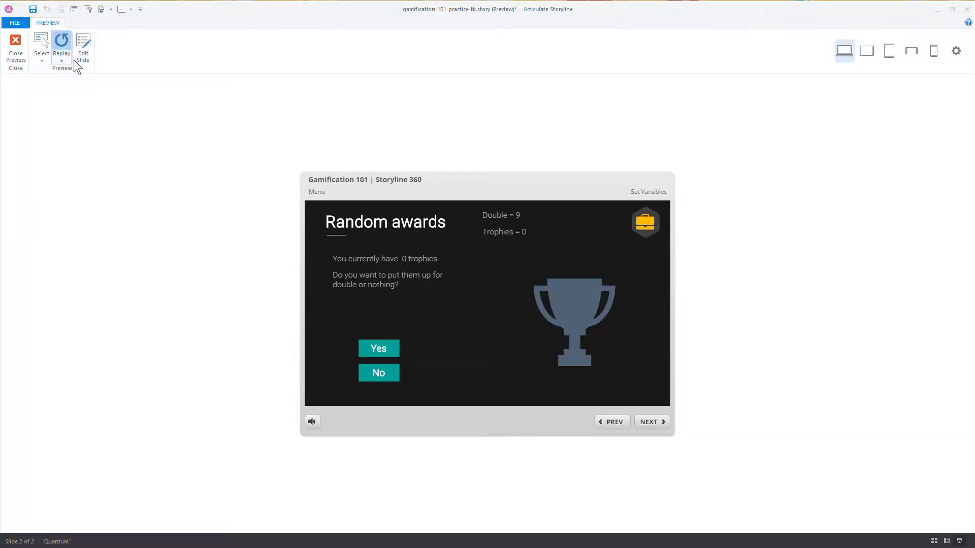
click(373, 350)
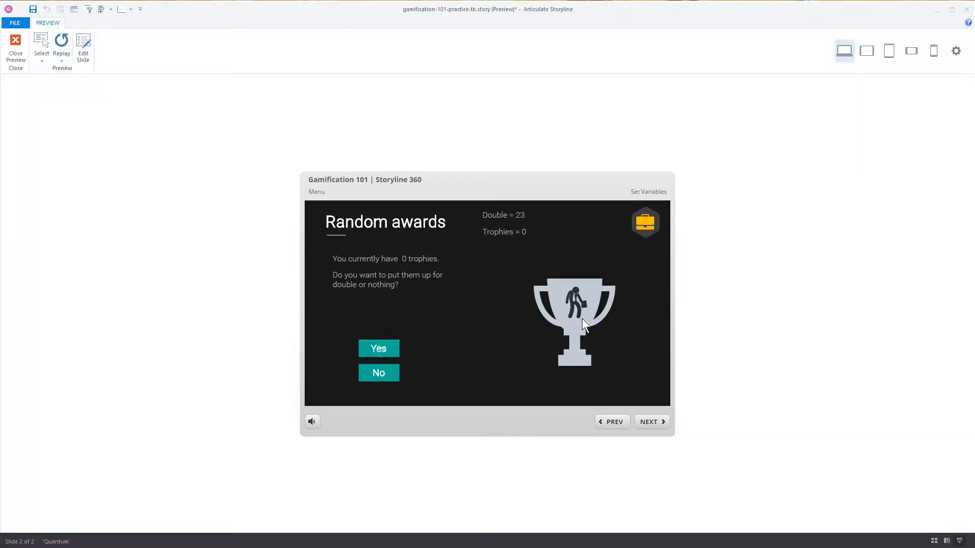
click(16, 41)
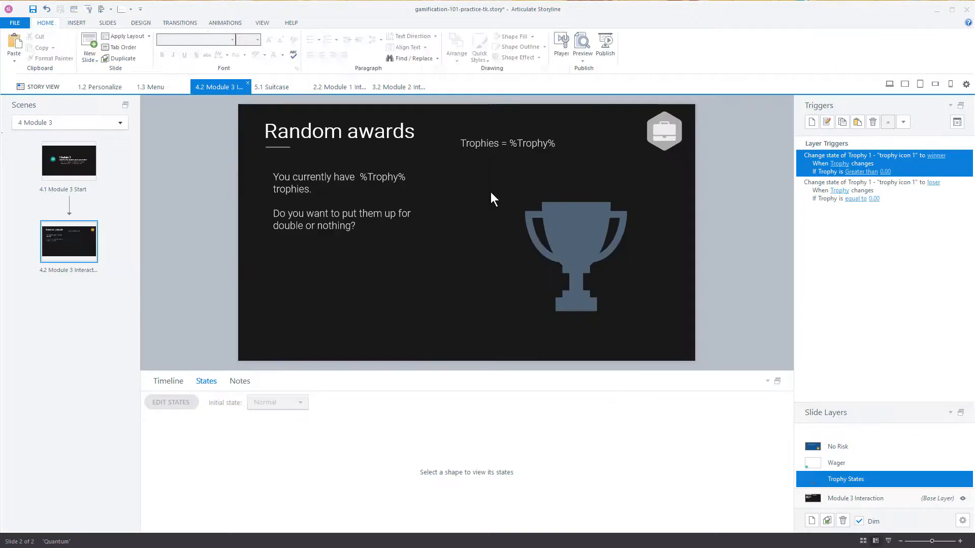